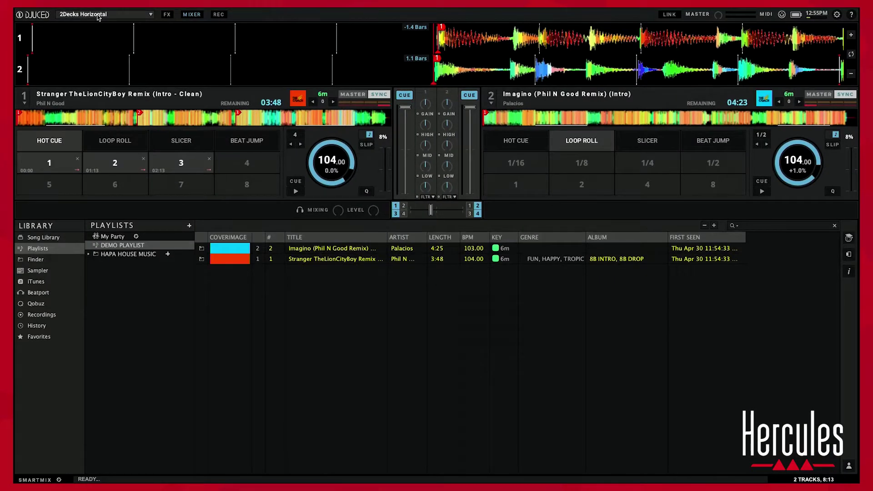
Step: Switch DJUCED to the Prepare layout and start playing Imagino (Phil N Good Remix)
click(98, 15)
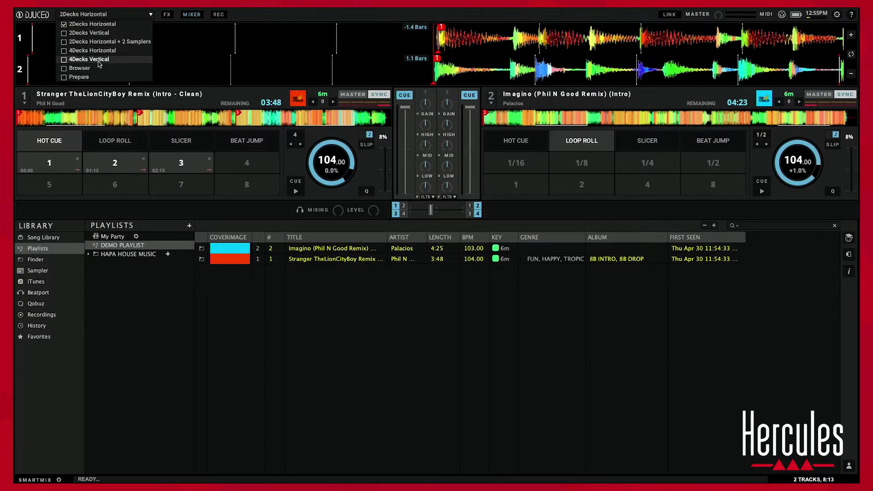
click(80, 78)
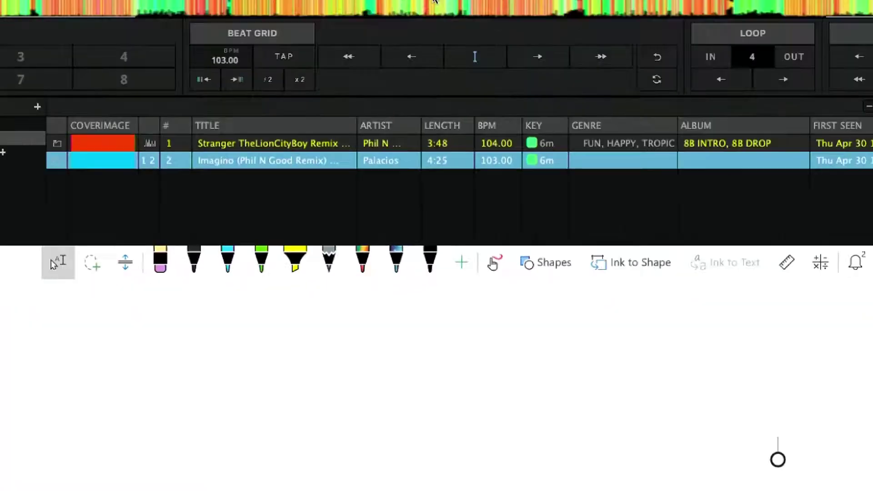
key(space)
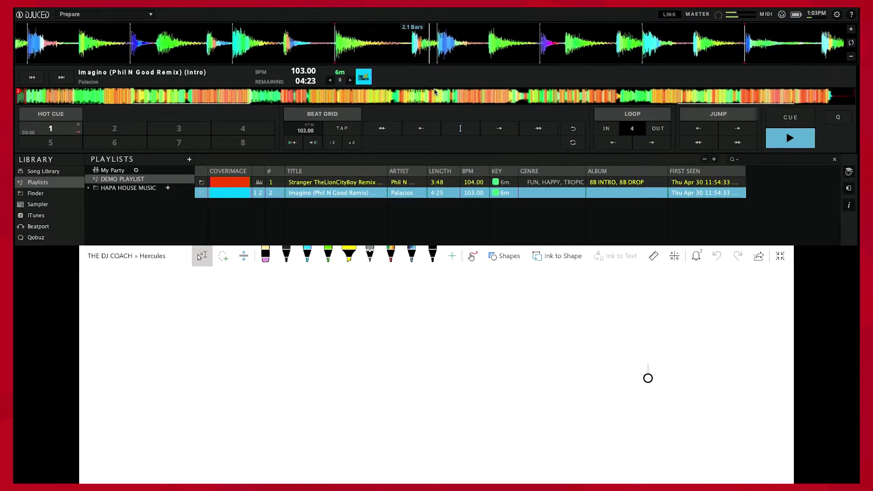
Step: In black ink, sketch the opening two-bar section labelled INTRO INST
click(433, 256)
mouse_move(115, 301)
mouse_down()
mouse_move(115, 327)
mouse_move(155, 331)
mouse_up()
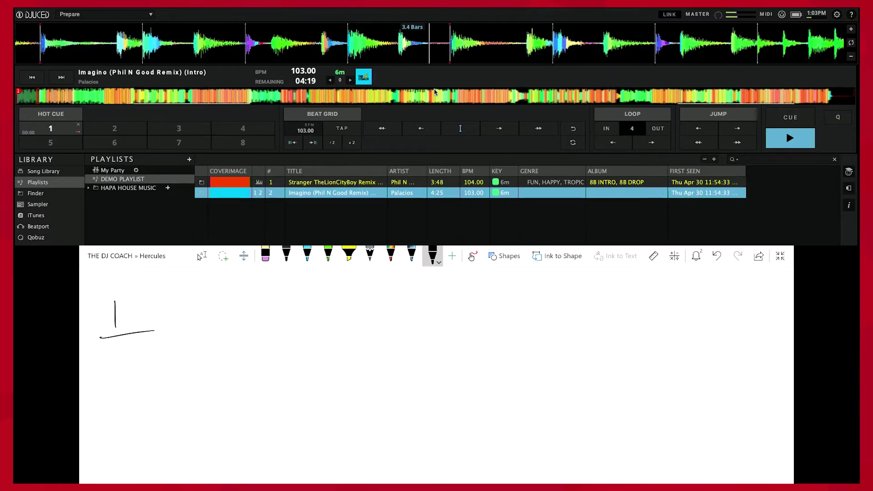
drag(129, 300, 129, 317)
mouse_move(96, 348)
mouse_down()
mouse_move(111, 342)
mouse_move(104, 359)
mouse_up()
drag(96, 364, 114, 349)
drag(117, 356, 136, 339)
mouse_move(130, 342)
mouse_down()
mouse_move(129, 359)
mouse_move(140, 345)
mouse_up()
mouse_move(142, 344)
mouse_down()
mouse_move(148, 350)
mouse_move(132, 363)
mouse_up()
mouse_move(140, 361)
mouse_down()
mouse_move(136, 374)
mouse_move(151, 360)
mouse_up()
drag(147, 362, 147, 377)
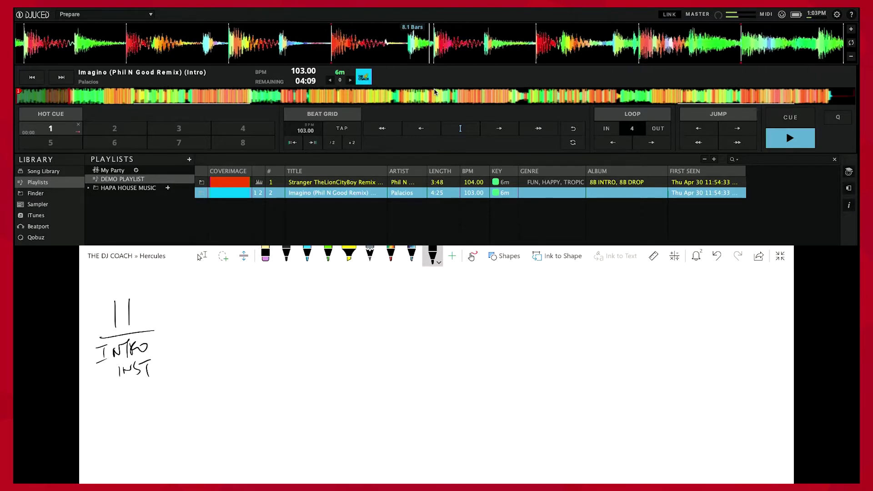
Step: Sketch the second two-bar section labelled V ?
mouse_move(184, 296)
mouse_down()
mouse_move(183, 326)
mouse_move(228, 325)
mouse_up()
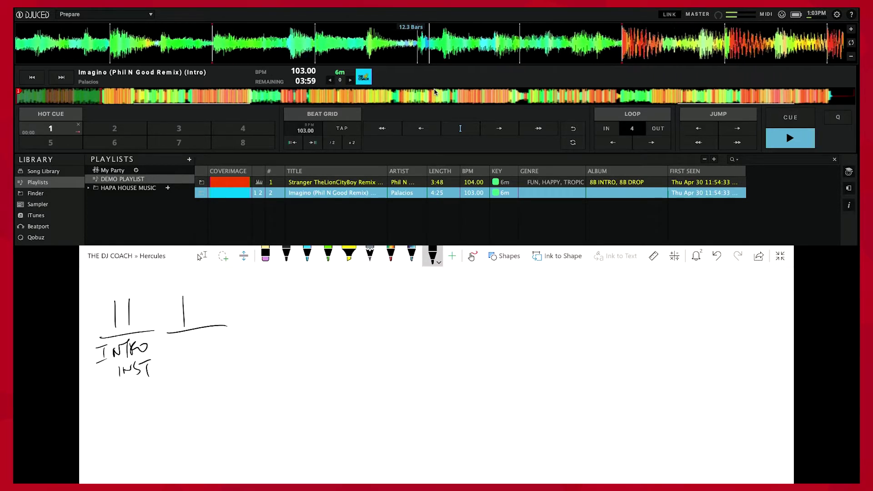
drag(197, 296, 198, 327)
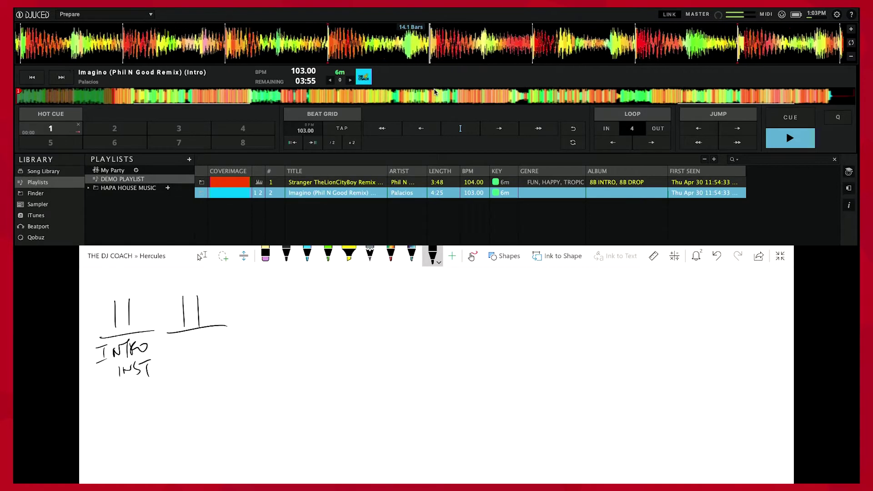
mouse_move(187, 342)
mouse_down()
mouse_move(192, 353)
mouse_move(197, 339)
mouse_move(210, 346)
mouse_up()
click(211, 351)
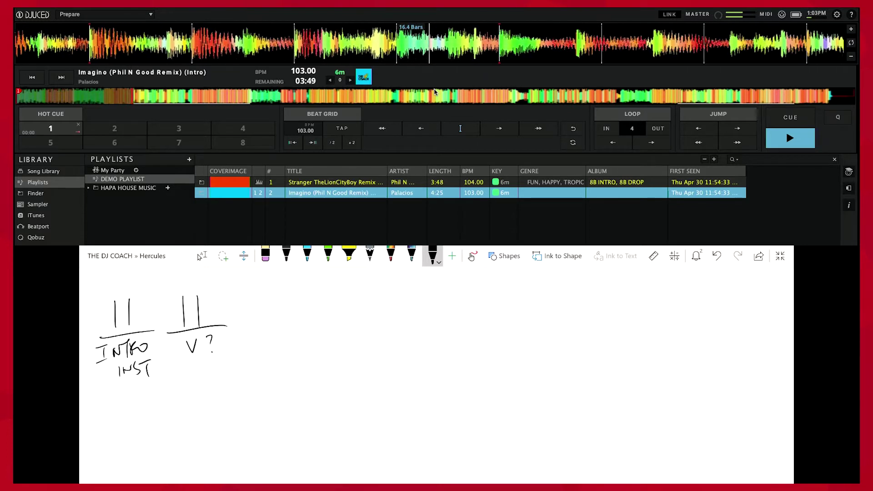
Step: Sketch a two-bar "IMAGINO" section with a rising arrow, and begin a fourth section
mouse_move(245, 293)
mouse_down()
mouse_move(252, 326)
mouse_move(240, 325)
mouse_move(290, 324)
mouse_up()
mouse_move(248, 366)
mouse_down()
mouse_move(285, 343)
mouse_move(284, 353)
mouse_up()
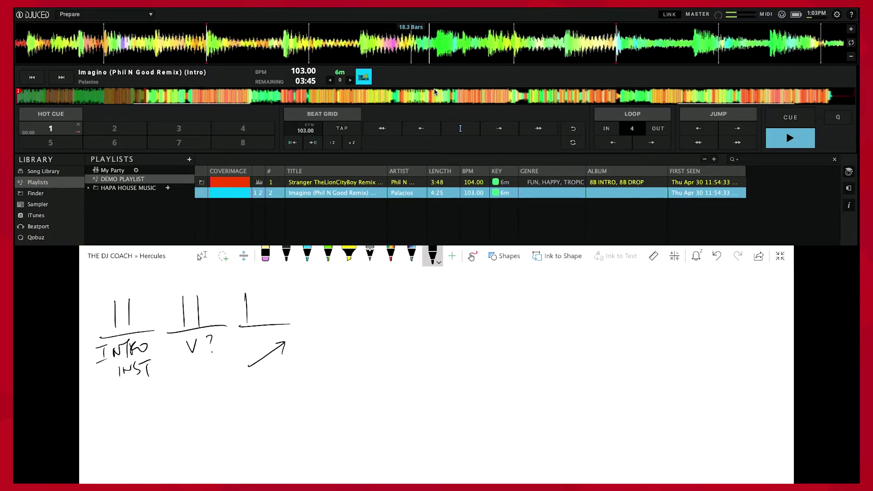
drag(238, 334, 248, 345)
drag(251, 344, 296, 332)
drag(299, 328, 298, 331)
drag(263, 295, 263, 321)
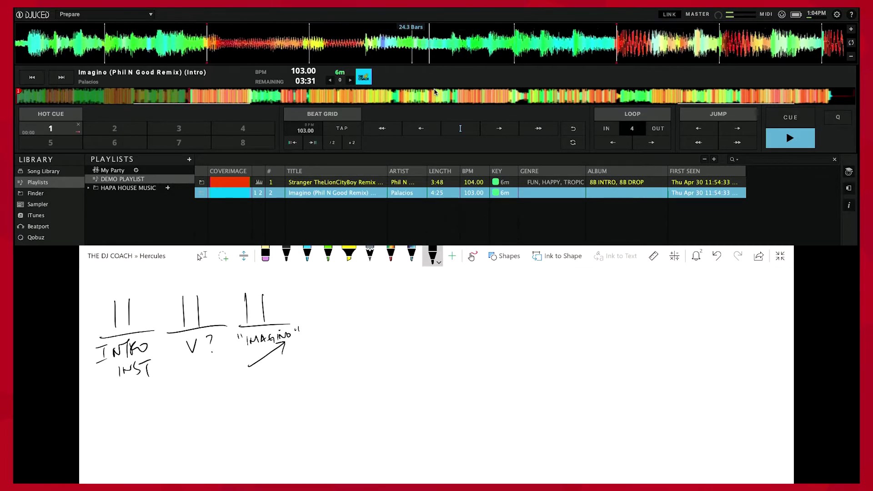
mouse_move(320, 291)
mouse_down()
mouse_move(323, 318)
mouse_move(372, 320)
mouse_up()
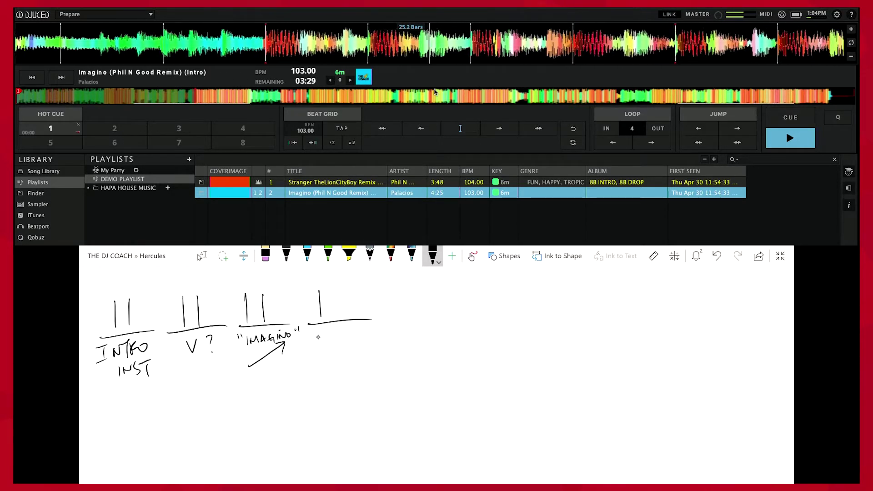
Step: Label the fourth two-bar section DROP and add a two-bar section labelled V
mouse_move(313, 333)
mouse_down()
mouse_move(315, 345)
mouse_move(360, 328)
mouse_up()
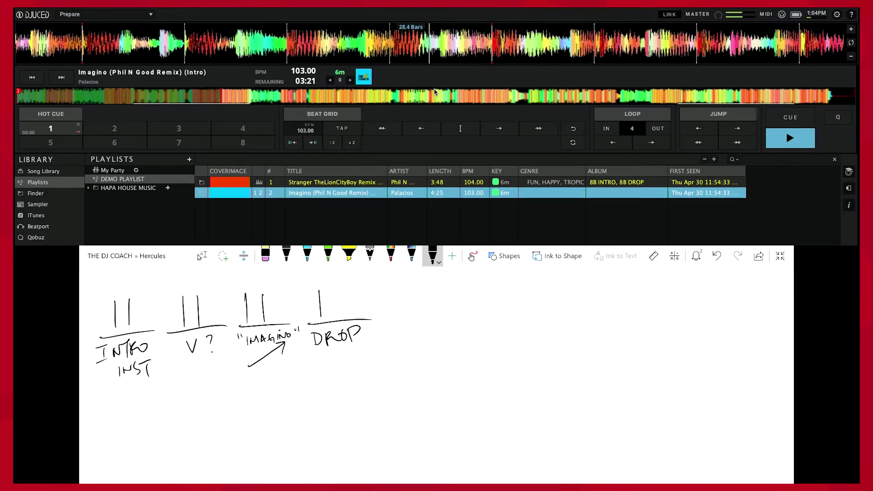
drag(333, 287, 339, 318)
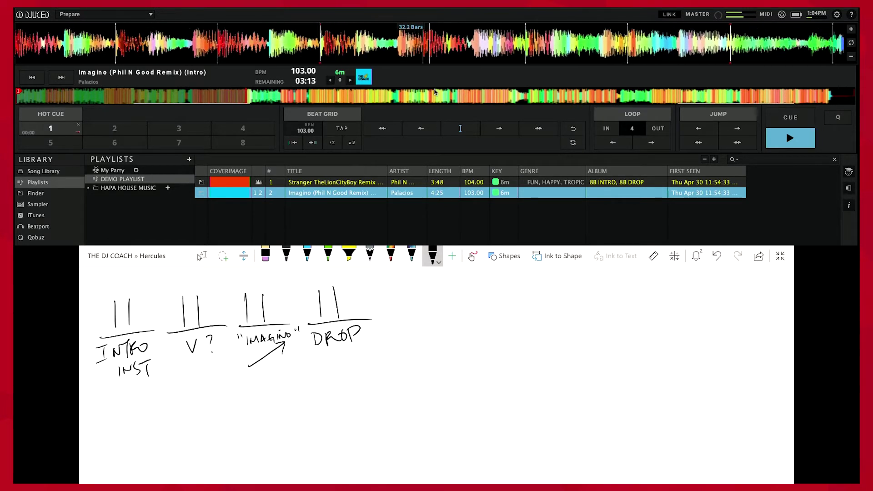
mouse_move(395, 290)
mouse_down()
mouse_move(395, 319)
mouse_move(442, 320)
mouse_up()
drag(396, 336, 406, 333)
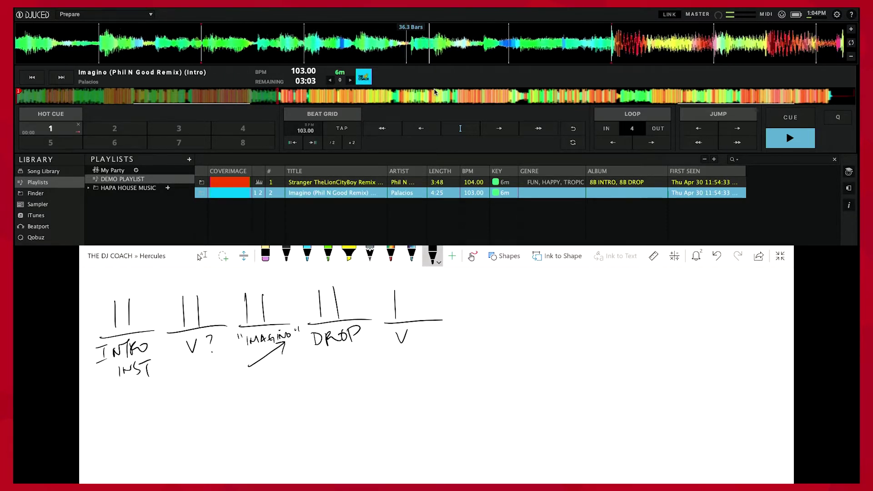
drag(410, 288, 413, 316)
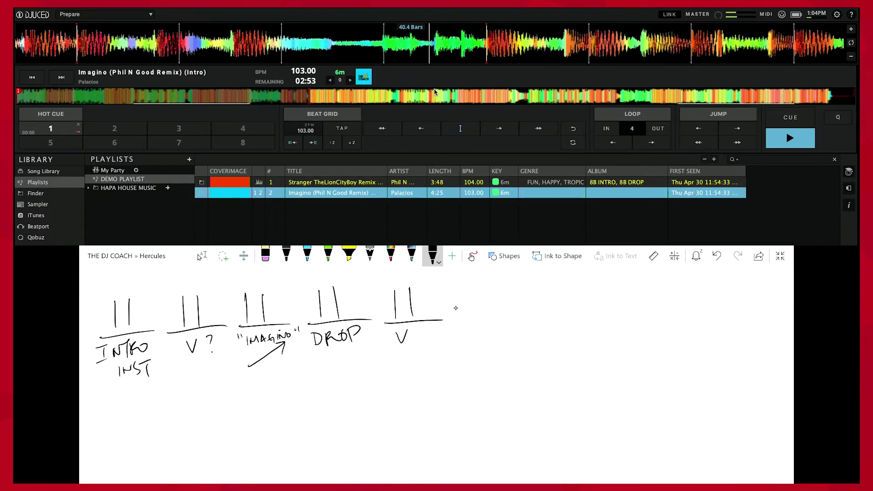
Step: Add an unlabelled one-bar section, followed by another two-bar section labelled V
mouse_move(459, 290)
mouse_down()
mouse_move(455, 321)
mouse_move(488, 320)
mouse_up()
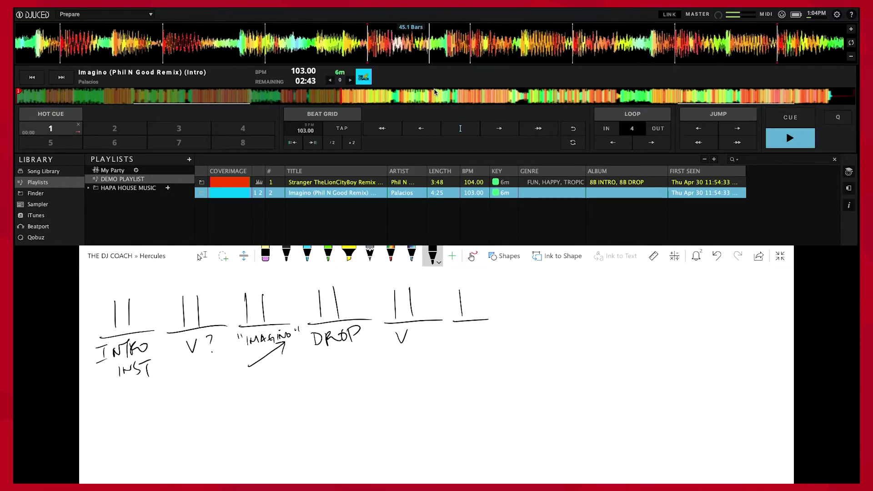
mouse_move(503, 291)
mouse_down()
mouse_move(505, 321)
mouse_move(551, 319)
mouse_up()
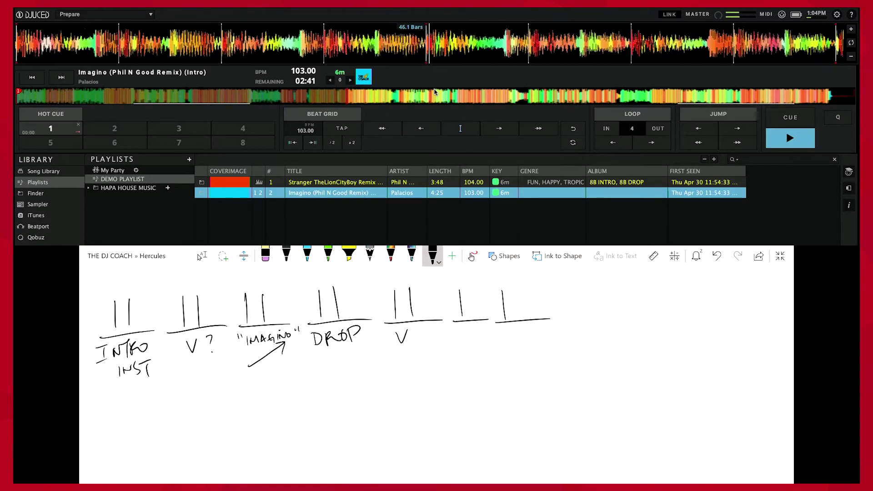
mouse_move(503, 334)
mouse_down()
mouse_move(514, 335)
mouse_move(519, 353)
mouse_up()
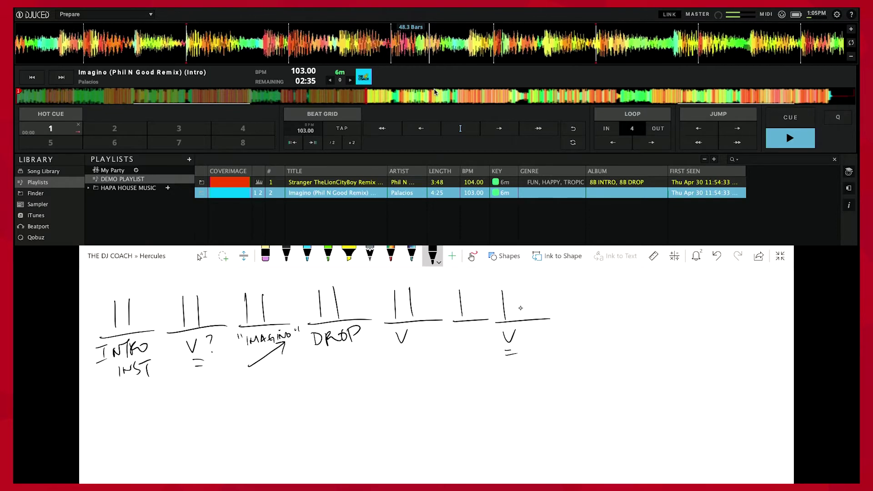
drag(518, 287, 521, 319)
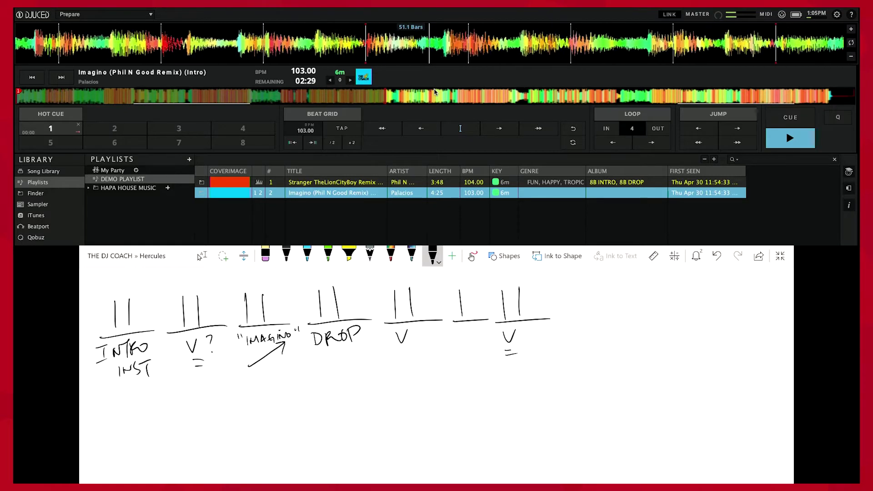
scroll(437, 364, right, 1)
scroll(437, 364, left, 1)
Step: In black ink, sketch a second two-bar "IMAGINO" section with a rising arrow
scroll(436, 364, right, 1)
click(202, 256)
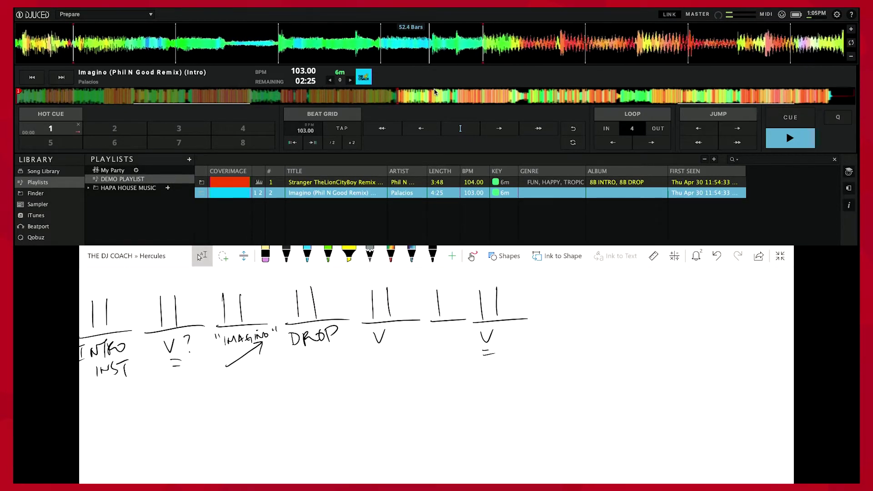
click(432, 255)
mouse_move(548, 292)
mouse_down()
mouse_move(549, 318)
mouse_move(591, 319)
mouse_up()
drag(534, 326, 534, 331)
drag(537, 326, 562, 334)
drag(569, 328, 576, 333)
drag(578, 333, 595, 322)
drag(598, 320, 597, 322)
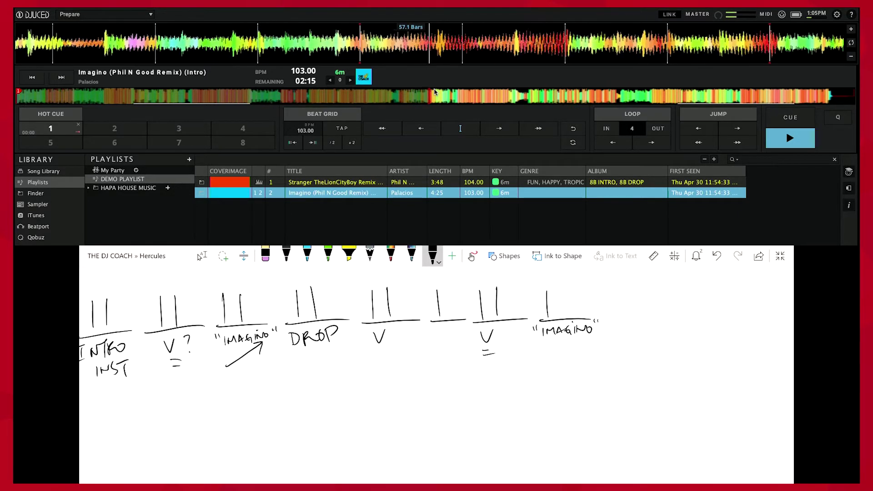
drag(565, 292, 565, 309)
drag(547, 368, 583, 345)
drag(575, 347, 584, 351)
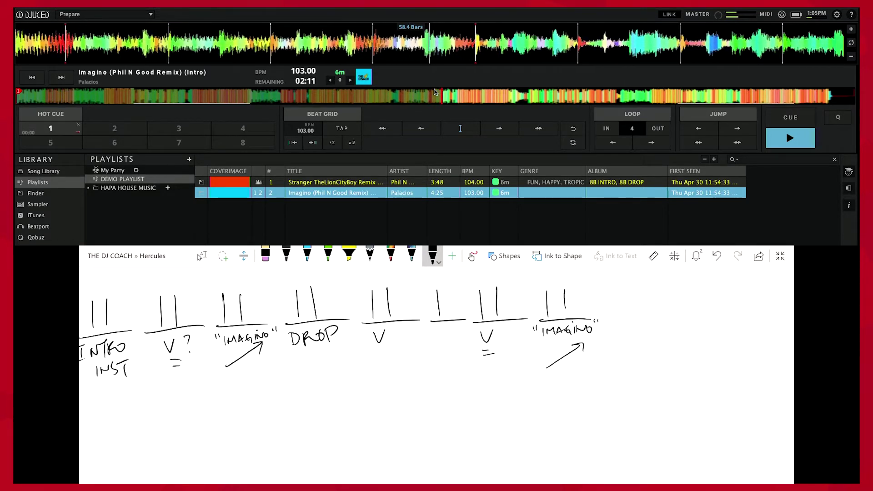
Step: Mark both IMAGINO arrows with equals signs
drag(574, 359, 580, 358)
drag(573, 363, 580, 363)
drag(253, 360, 259, 359)
drag(253, 364, 259, 363)
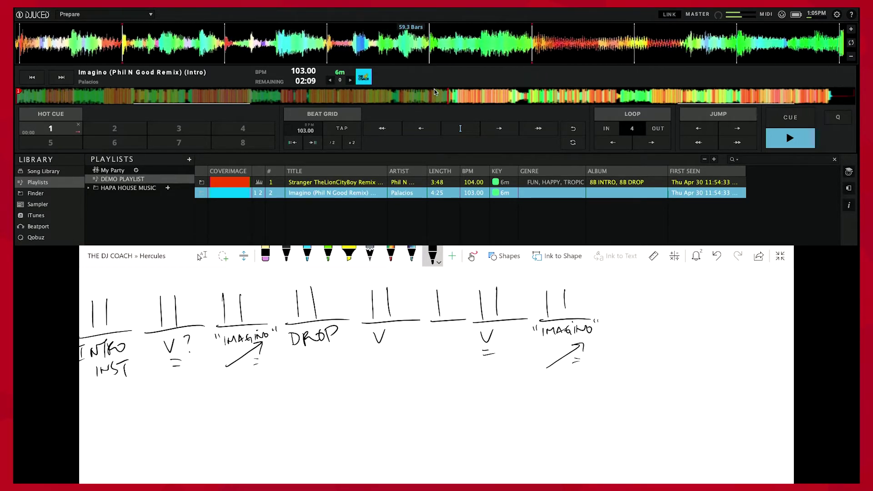
Step: Add a new section labelled DROP after the second IMAGINO
scroll(437, 364, right, 1)
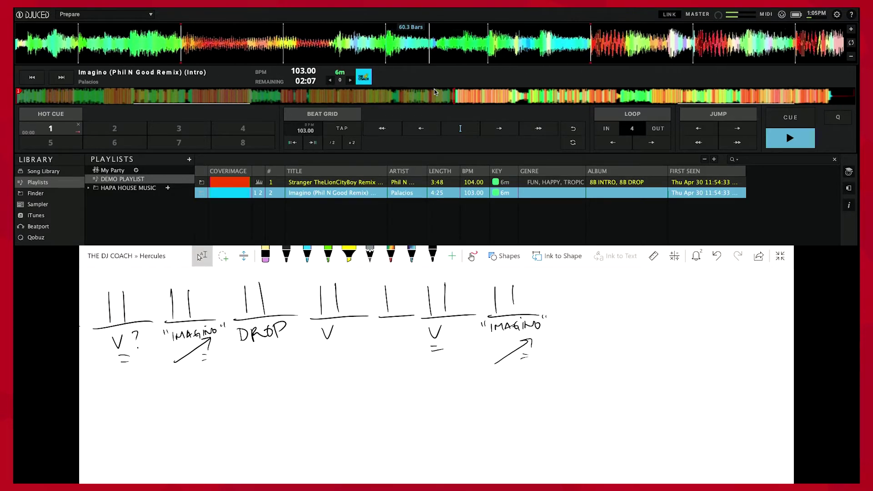
mouse_move(567, 282)
mouse_down()
mouse_move(569, 308)
mouse_move(618, 313)
mouse_up()
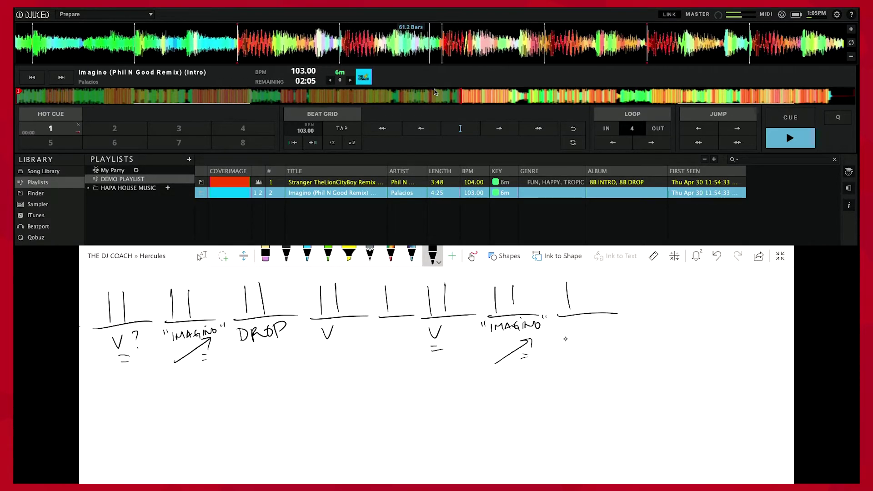
mouse_move(560, 327)
mouse_down()
mouse_move(569, 325)
mouse_move(560, 335)
mouse_up()
mouse_move(573, 326)
mouse_down()
mouse_move(573, 336)
mouse_move(579, 332)
mouse_up()
drag(582, 324, 587, 335)
drag(587, 324, 589, 330)
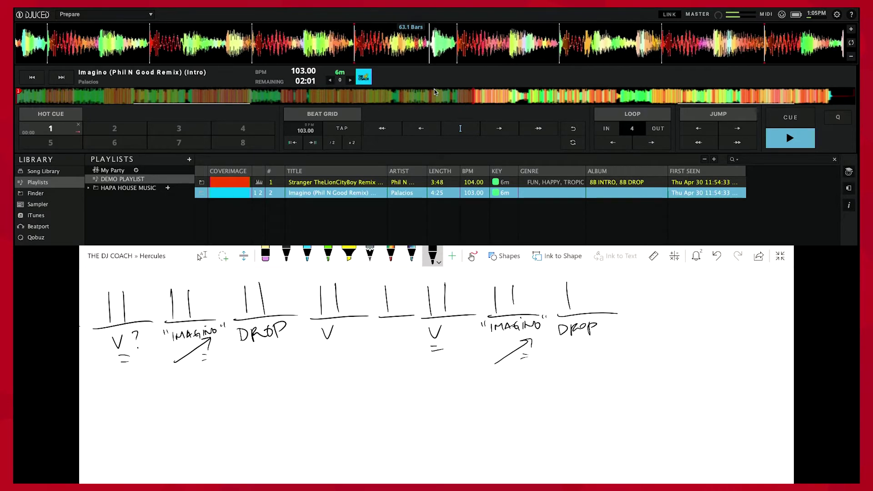
scroll(437, 364, right, 1)
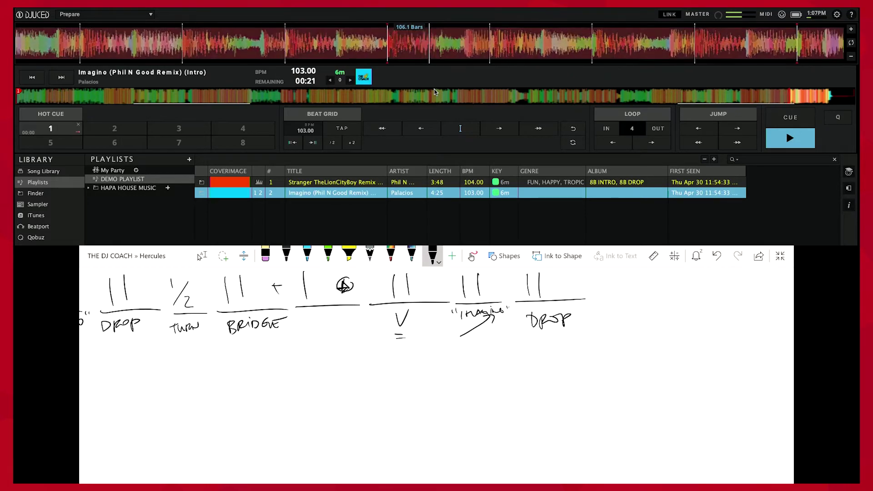
Step: Trim the final DROP section back to two bars, erasing the extra bar mark
scroll(436, 318, right, 3)
click(202, 256)
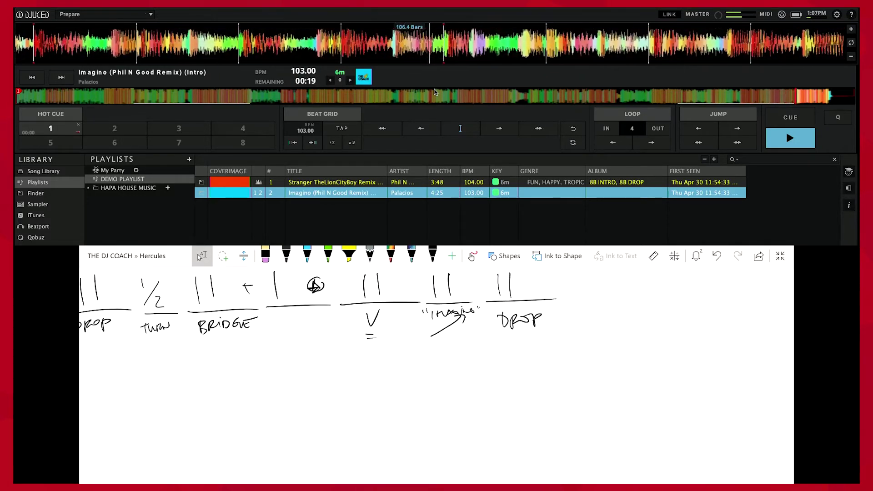
click(433, 255)
drag(527, 276, 526, 293)
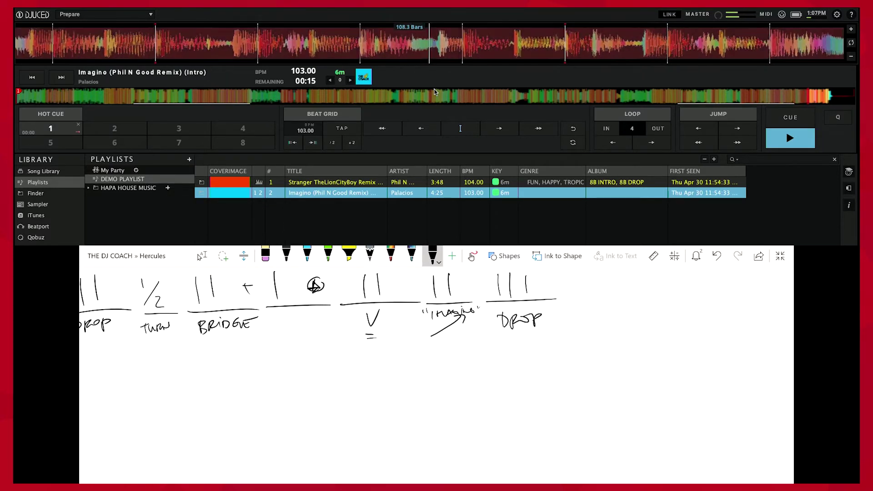
scroll(436, 364, down, 2)
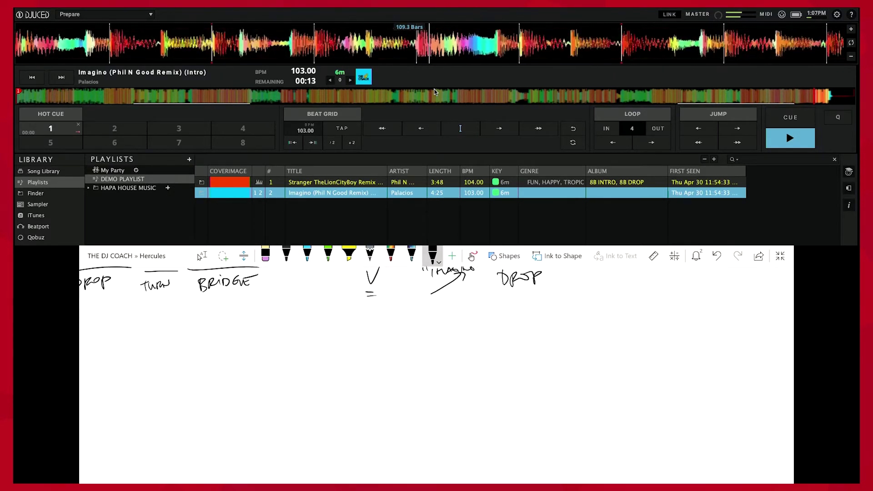
scroll(437, 364, up, 4)
click(202, 255)
scroll(436, 364, down, 2)
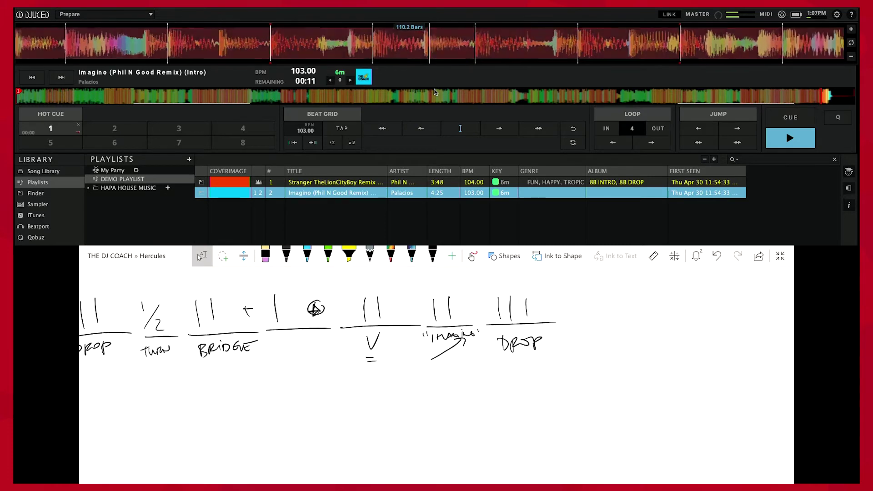
click(433, 255)
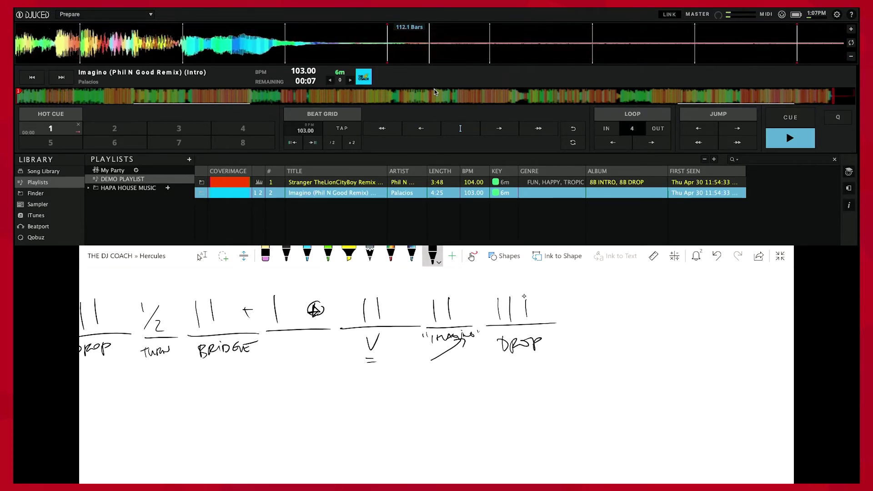
mouse_move(529, 314)
mouse_down()
mouse_move(521, 327)
mouse_move(540, 326)
mouse_up()
click(432, 255)
drag(575, 292, 574, 318)
Step: Add a one-bar section labelled OUTRO HORNS at the end of the map
mouse_move(558, 324)
mouse_down()
mouse_move(604, 322)
mouse_move(573, 334)
mouse_move(596, 331)
mouse_up()
mouse_move(590, 332)
mouse_down()
mouse_move(589, 342)
mouse_move(605, 333)
mouse_up()
drag(608, 334, 582, 354)
drag(587, 346, 586, 350)
drag(591, 348, 591, 349)
drag(598, 346, 597, 353)
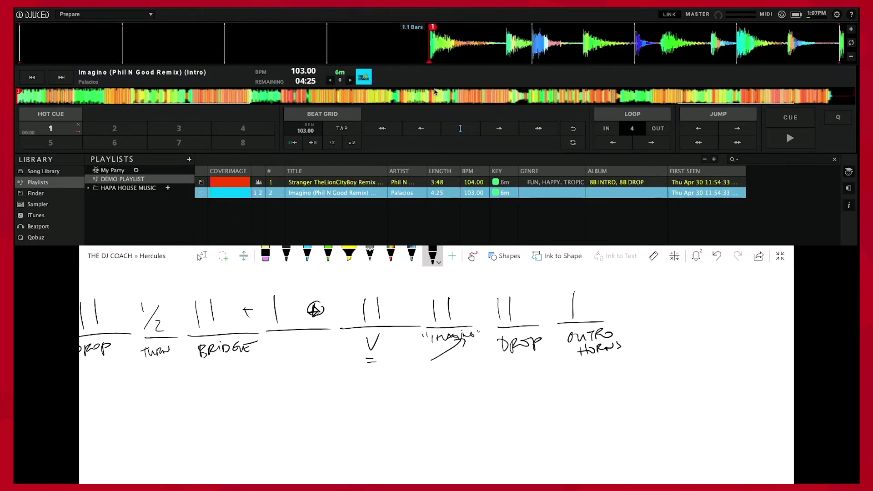
scroll(436, 364, left, 3)
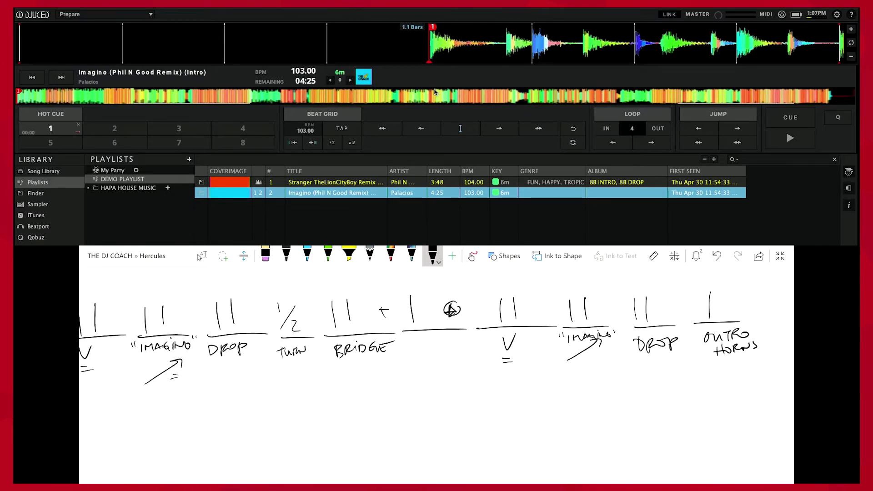
click(349, 255)
Step: Highlight the circled single-bar symbol in yellow, then pan back to the INTRO INST start
mouse_move(446, 296)
mouse_down()
mouse_move(455, 304)
mouse_move(449, 324)
mouse_move(465, 310)
mouse_up()
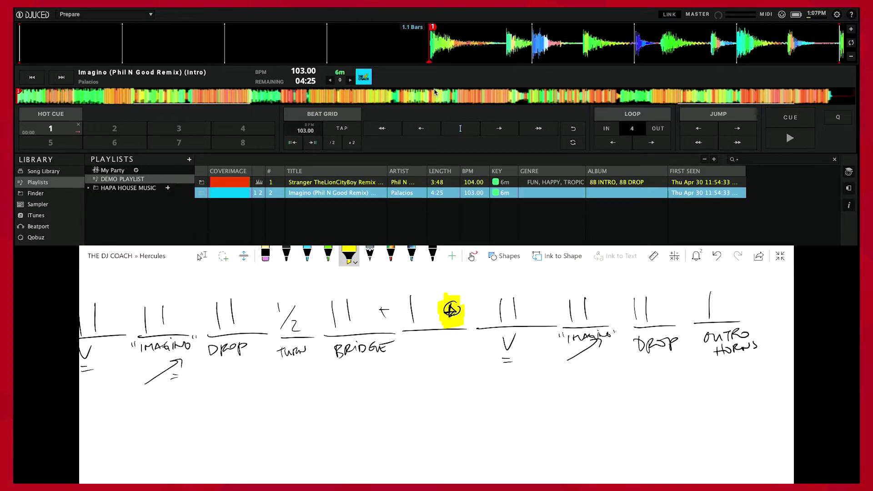
scroll(437, 346, left, 16)
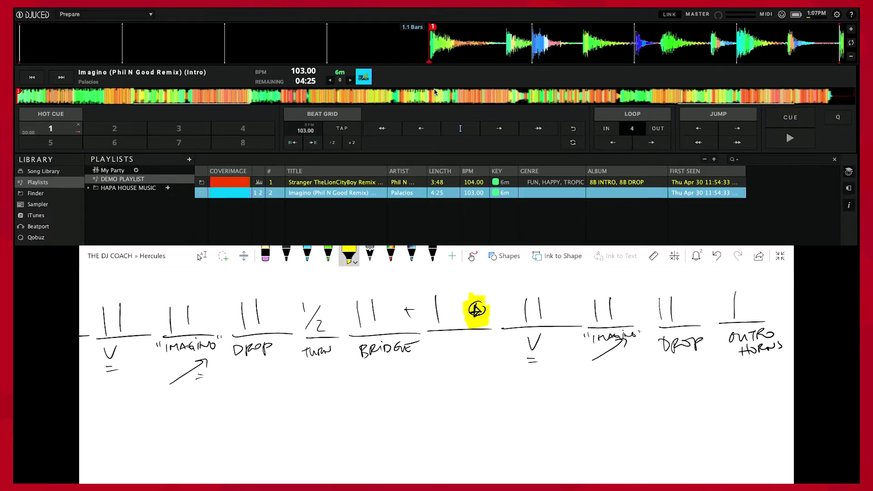
click(202, 255)
scroll(437, 345, left, 4)
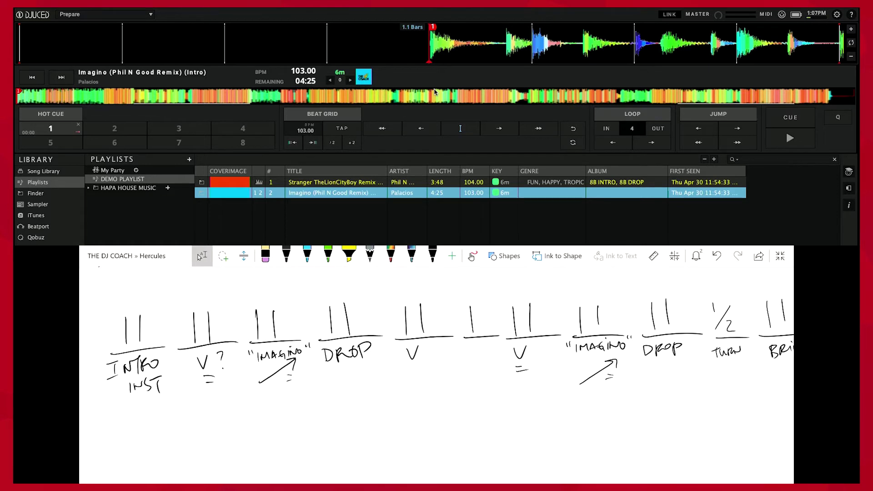
click(286, 256)
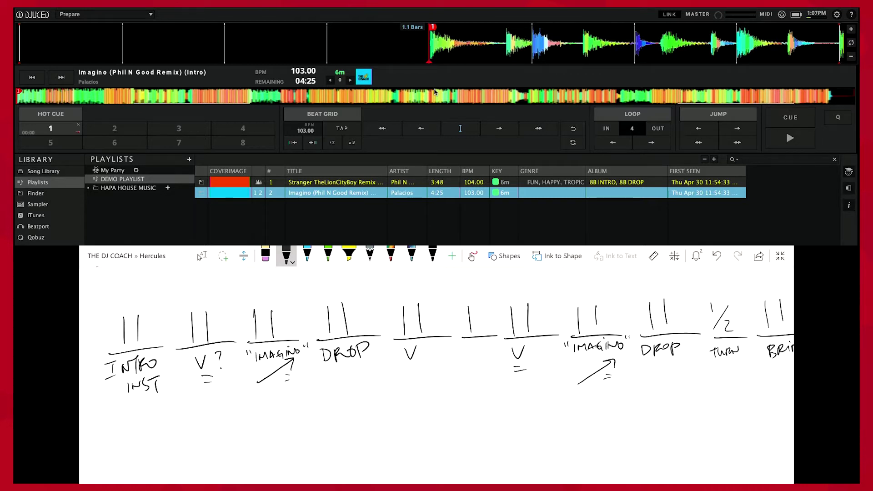
Step: Write 8 above INTRO INST, V ?, IMAGINO, DROP and V, and 4 above the single bar
drag(139, 290, 138, 291)
drag(207, 293, 212, 287)
drag(266, 287, 265, 287)
drag(342, 282, 341, 283)
drag(411, 279, 410, 281)
drag(467, 279, 483, 291)
Step: Write 8 above the BRIDGE section and 4 above the next single bar
scroll(520, 287, right, 1)
mouse_move(557, 279)
mouse_down()
mouse_move(548, 289)
mouse_move(556, 282)
mouse_move(599, 282)
mouse_move(664, 293)
mouse_up()
scroll(437, 332, right, 1)
click(202, 255)
scroll(746, 313, right, 3)
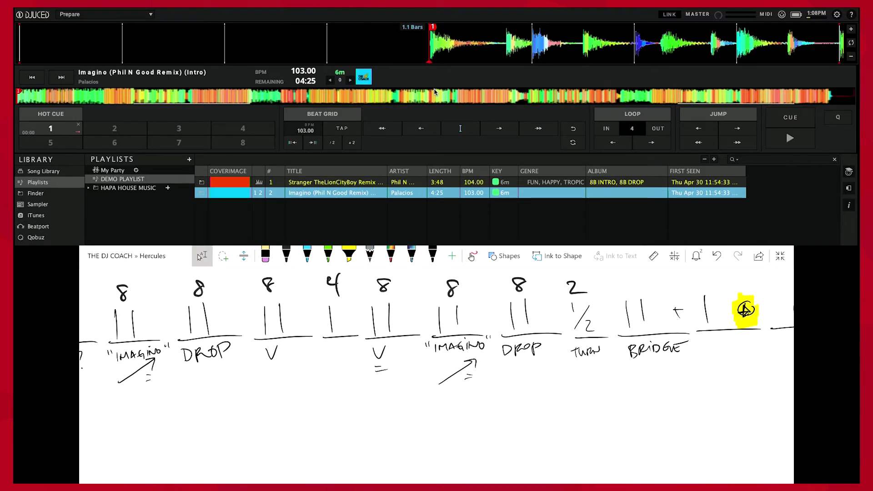
click(286, 255)
scroll(745, 310, right, 3)
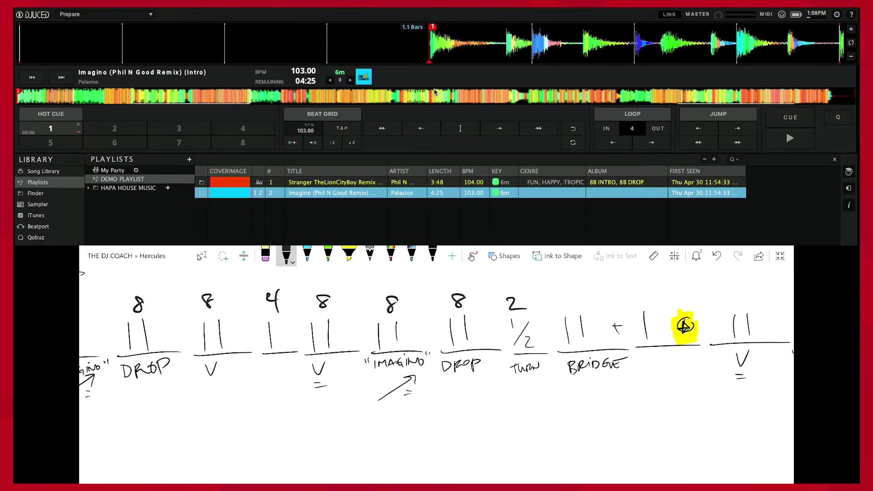
drag(573, 298, 578, 294)
drag(637, 292, 642, 306)
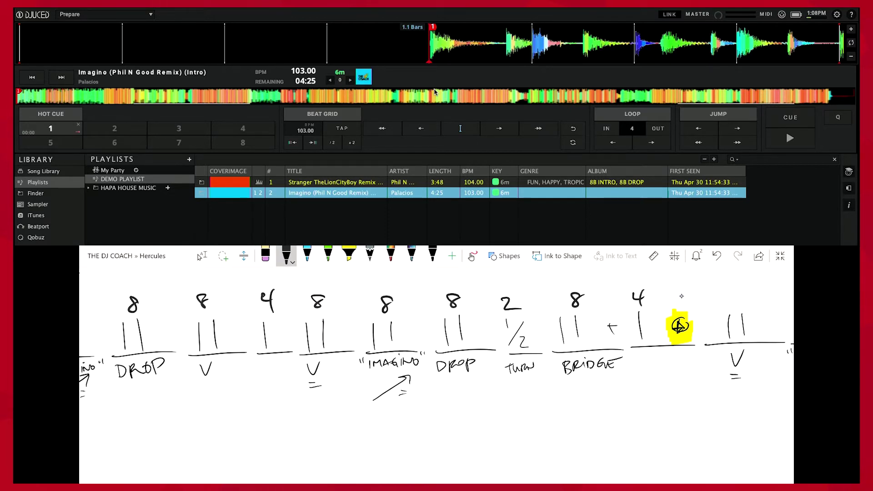
Step: Write 8 above the later V, Imagino and DROP sections
scroll(436, 341, right, 5)
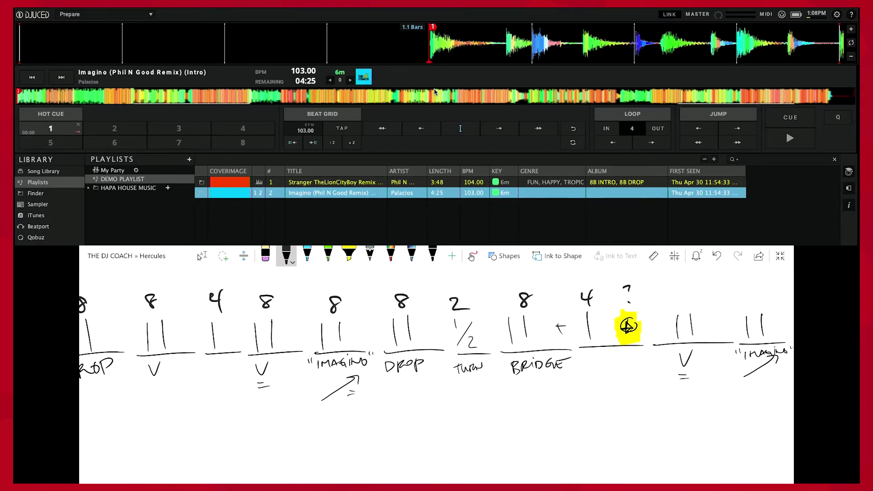
drag(639, 288, 646, 303)
scroll(437, 341, right, 6)
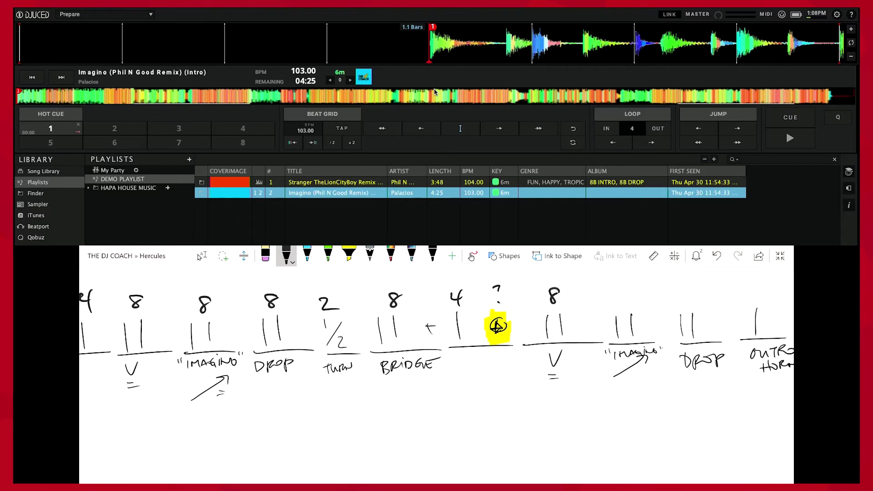
click(202, 255)
drag(592, 291, 588, 306)
click(286, 255)
mouse_move(655, 286)
mouse_down()
mouse_move(646, 294)
mouse_move(652, 287)
mouse_up()
Step: Scroll back across the canvas to bring the start of the phrase map into view
scroll(437, 341, left, 3)
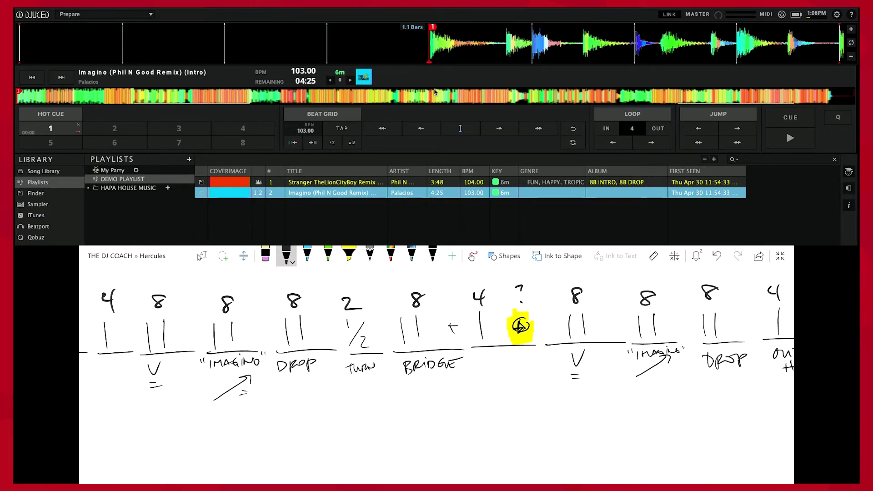
click(202, 256)
scroll(437, 341, left, 4)
scroll(437, 341, right, 3)
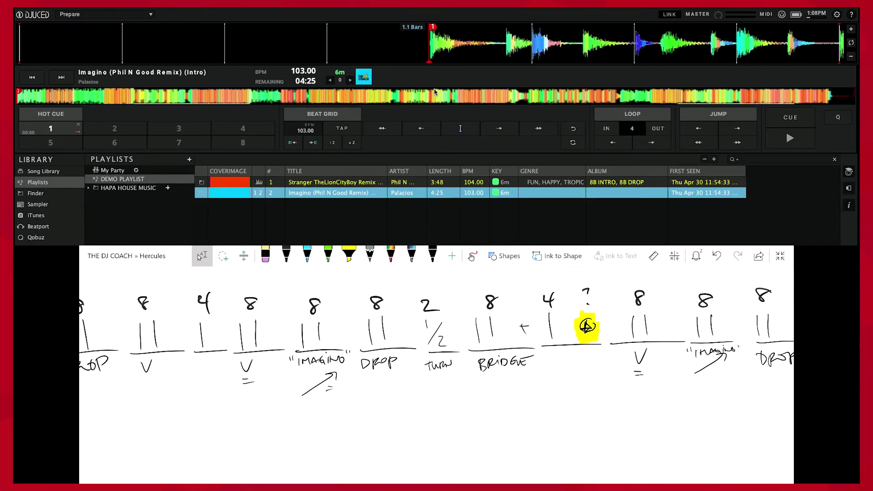
scroll(437, 341, down, 1)
scroll(437, 341, left, 2)
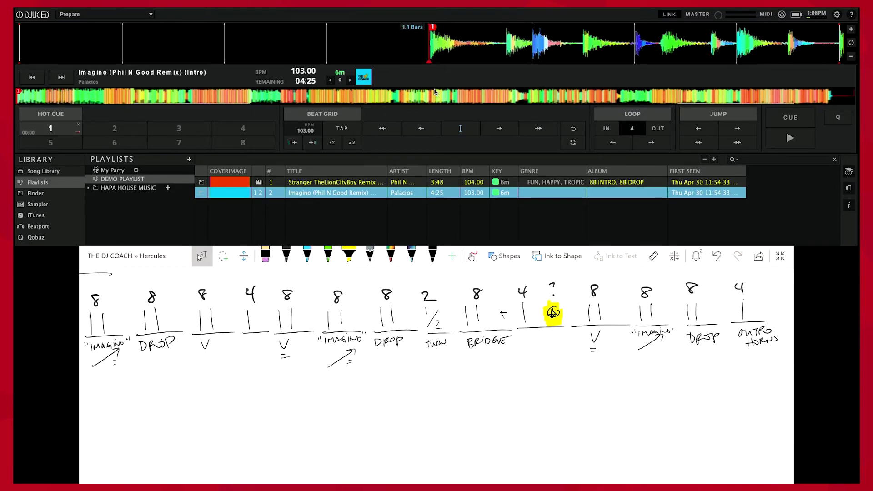
scroll(437, 323, left, 5)
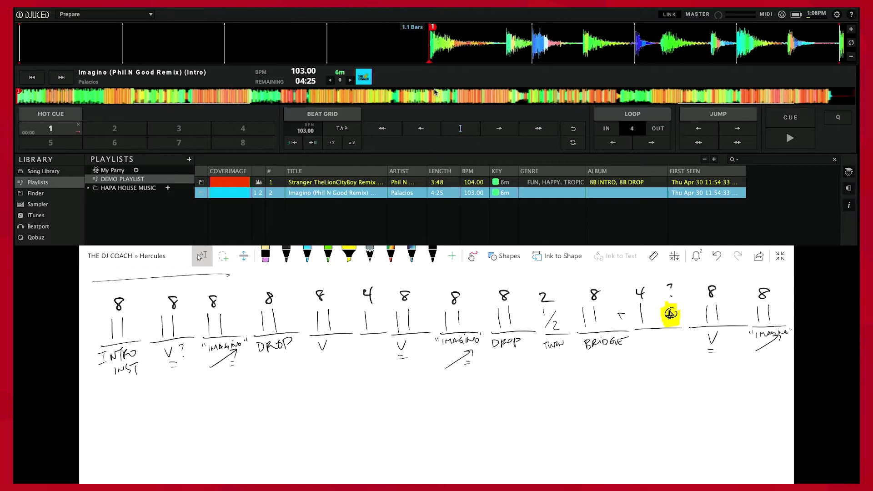
scroll(437, 323, up, 1)
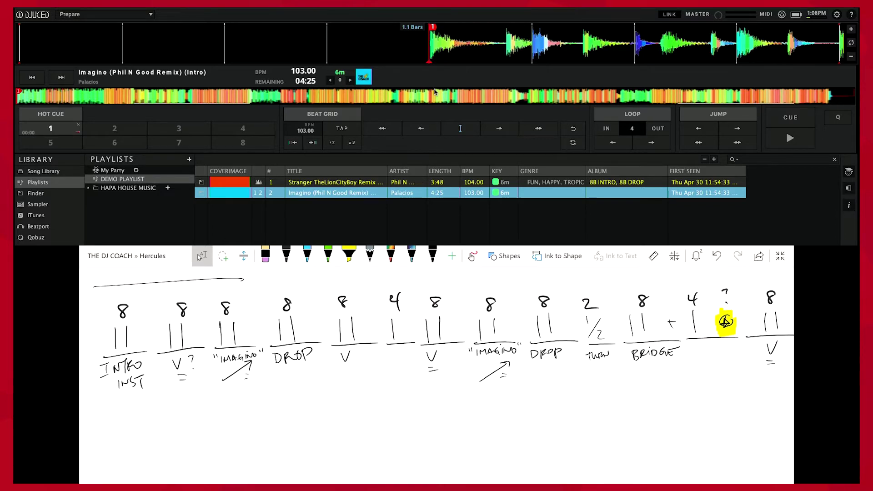
click(308, 255)
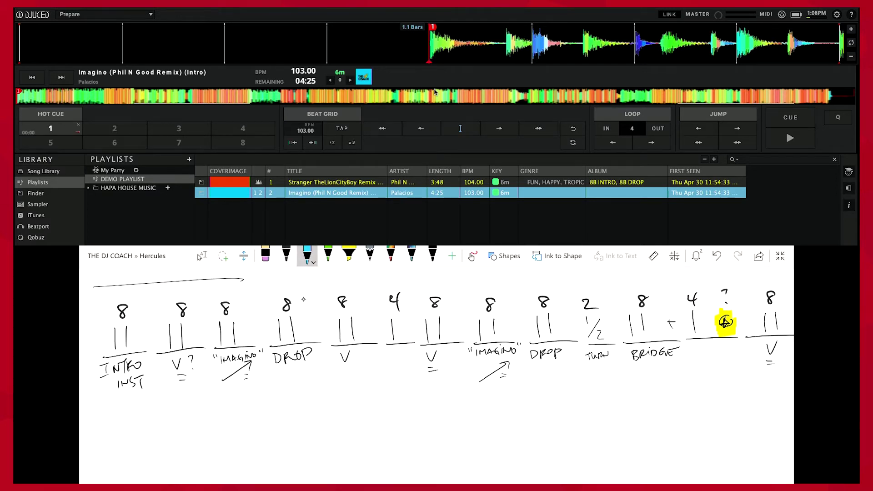
Step: Circle the first two 8 DROP sections in blue, add a down arrow, and underline DROP and TURN
drag(300, 290, 318, 306)
scroll(437, 336, right, 1)
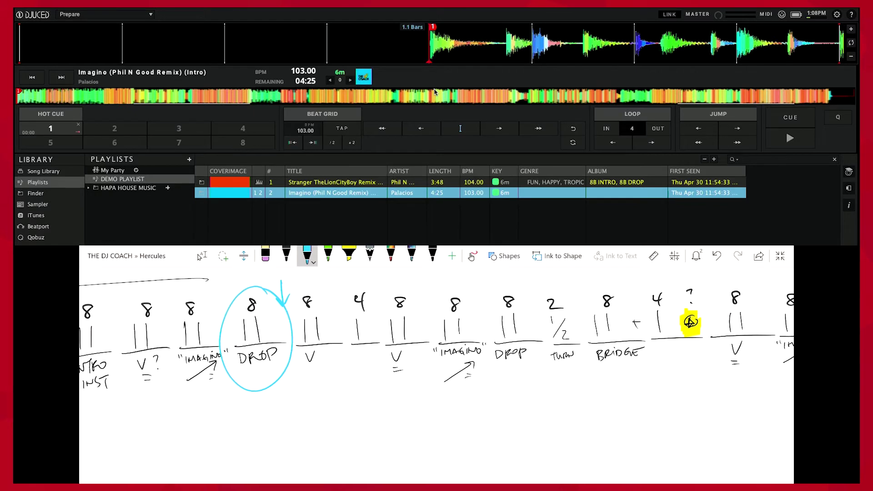
mouse_move(527, 296)
mouse_down()
mouse_move(502, 291)
mouse_move(541, 314)
mouse_up()
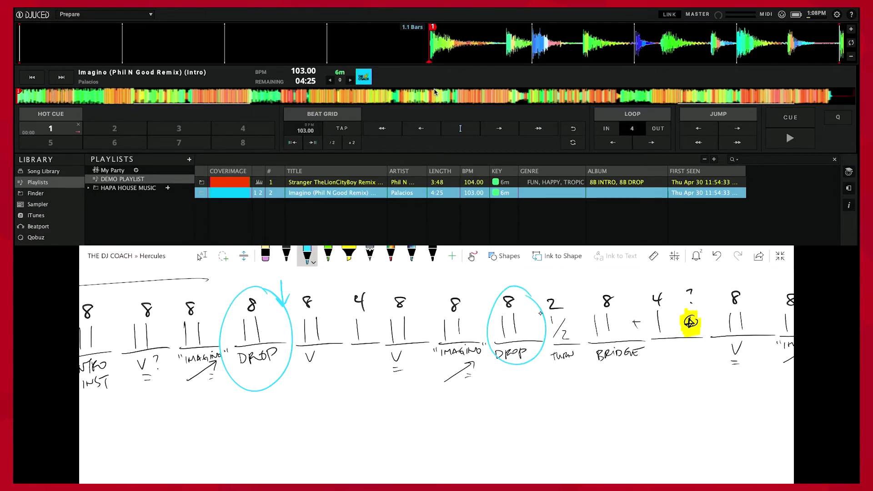
drag(535, 276, 535, 298)
drag(579, 372, 524, 374)
Step: Circle the final 8 DROP section in blue
scroll(437, 335, right, 3)
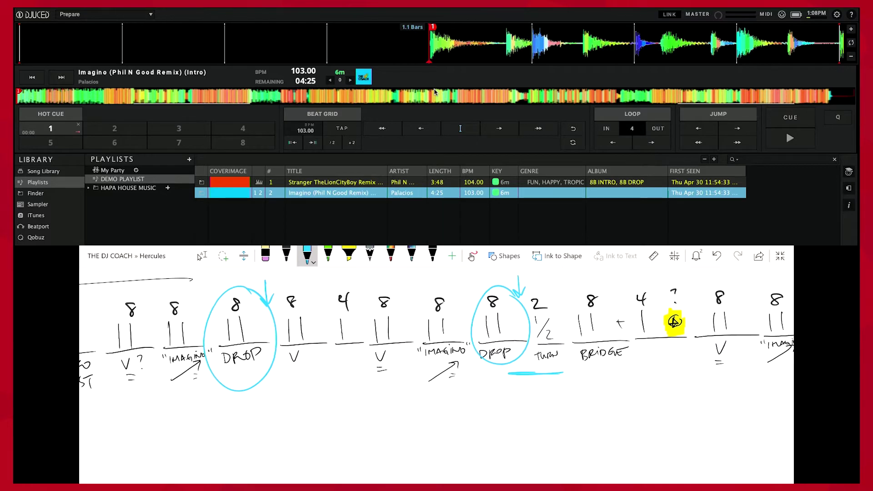
click(202, 256)
scroll(436, 334, right, 2)
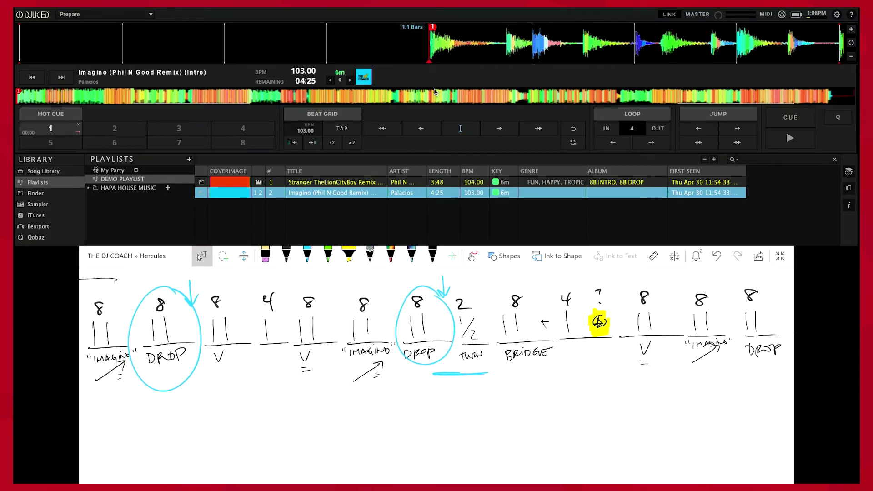
scroll(436, 335, right, 2)
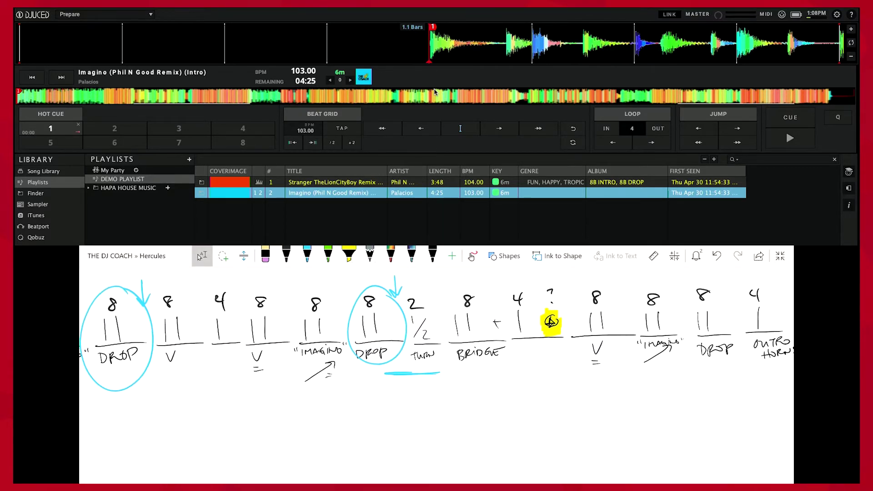
scroll(437, 335, right, 2)
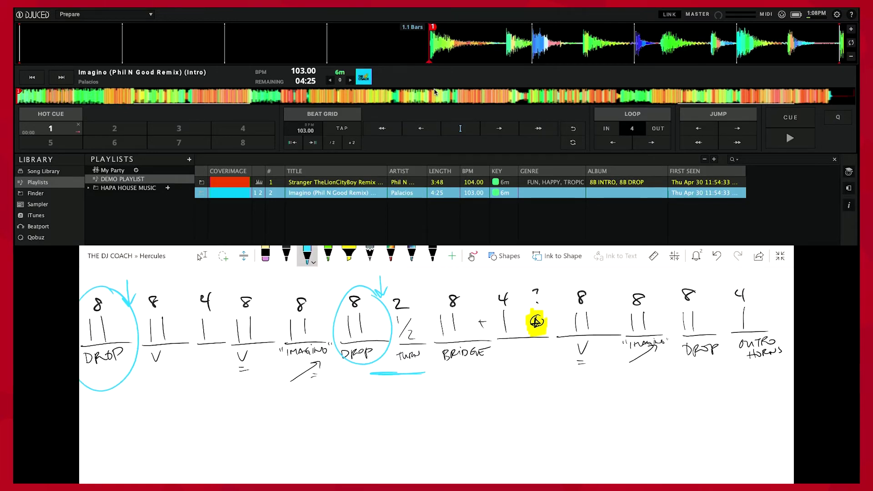
click(307, 256)
drag(655, 276, 683, 362)
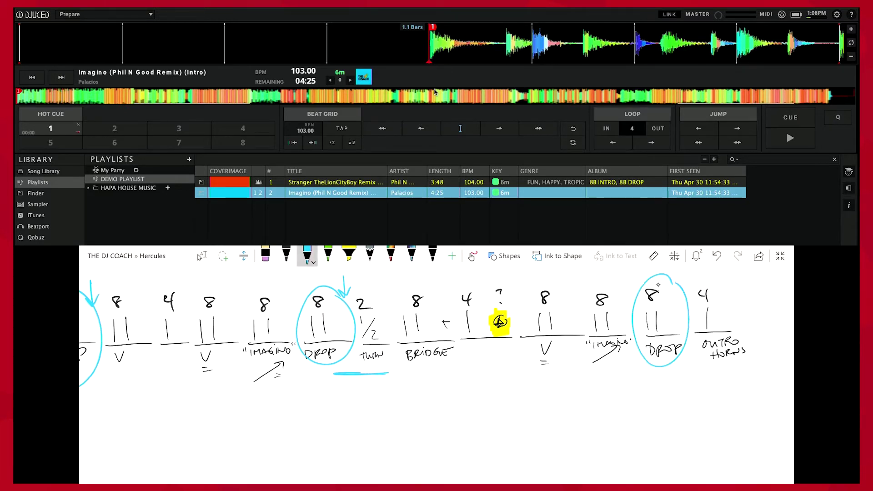
scroll(436, 332, left, 10)
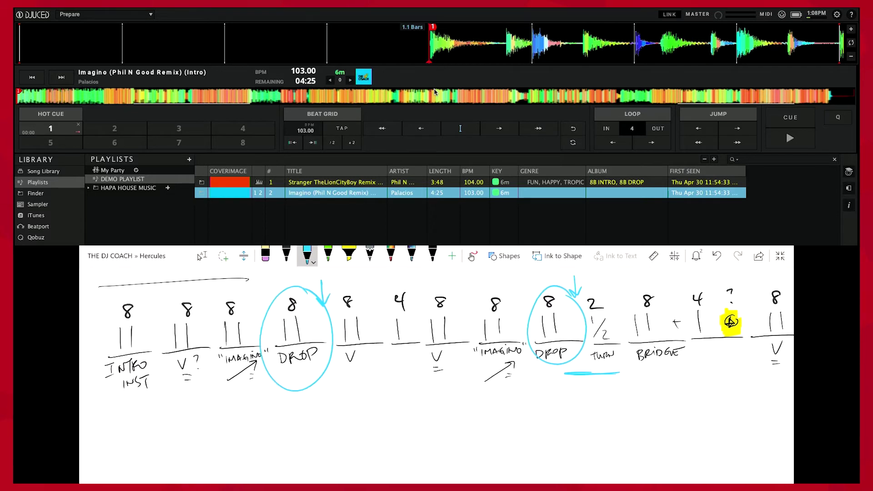
click(202, 256)
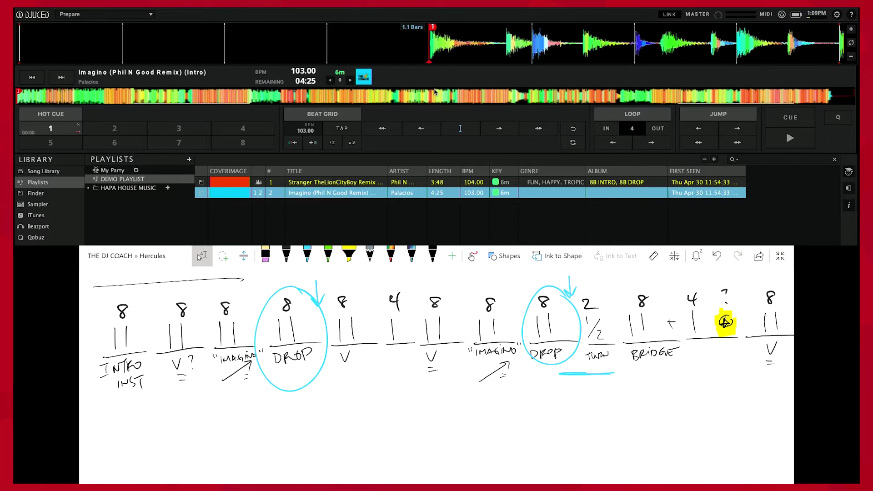
Step: Write 'DROP = CHORUS' in black ink beneath the phrase map and underline it
click(286, 255)
drag(257, 416, 257, 434)
mouse_move(249, 417)
mouse_down()
mouse_move(255, 434)
mouse_move(276, 436)
mouse_up()
mouse_move(276, 424)
mouse_down()
mouse_move(294, 427)
mouse_move(293, 414)
mouse_up()
mouse_move(301, 412)
mouse_down()
mouse_move(302, 434)
mouse_move(303, 422)
mouse_up()
drag(330, 421, 346, 428)
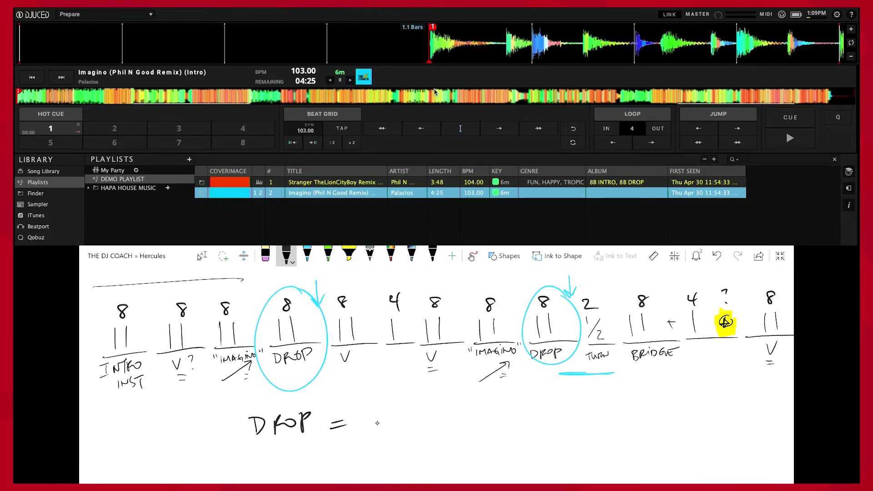
mouse_move(378, 409)
mouse_down()
mouse_move(380, 422)
mouse_move(403, 412)
mouse_up()
drag(395, 414, 432, 417)
drag(366, 437, 457, 433)
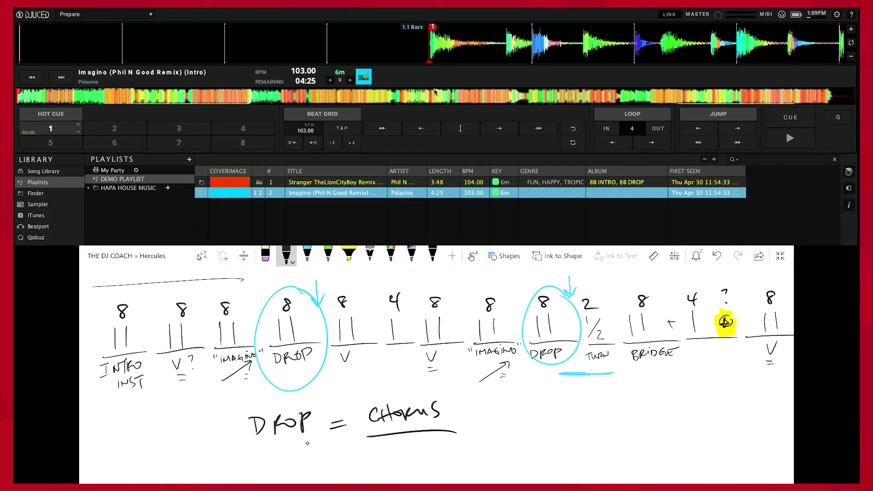
drag(241, 448, 289, 444)
Step: Draw a down arrow before the first circled DROP, then cross it out with a pink X
mouse_move(254, 288)
mouse_down()
mouse_move(254, 319)
mouse_move(260, 301)
mouse_up()
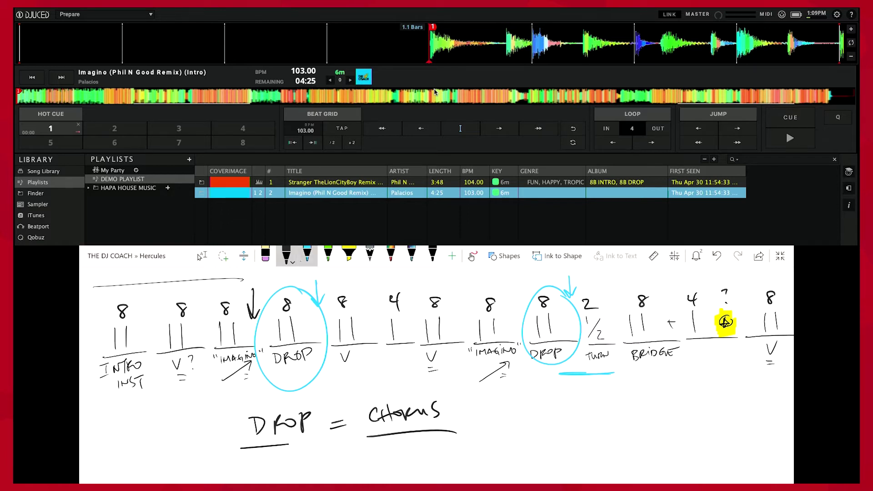
click(328, 256)
click(328, 256)
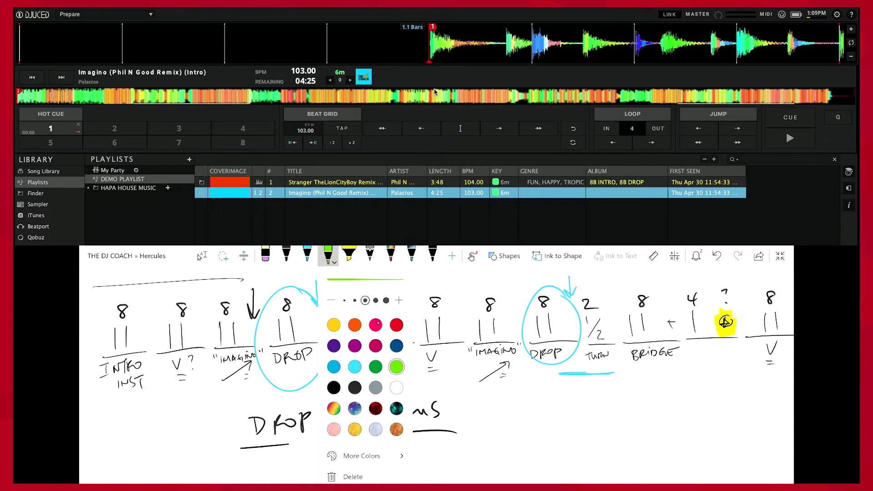
click(376, 325)
click(235, 301)
drag(235, 293, 265, 312)
drag(264, 286, 246, 316)
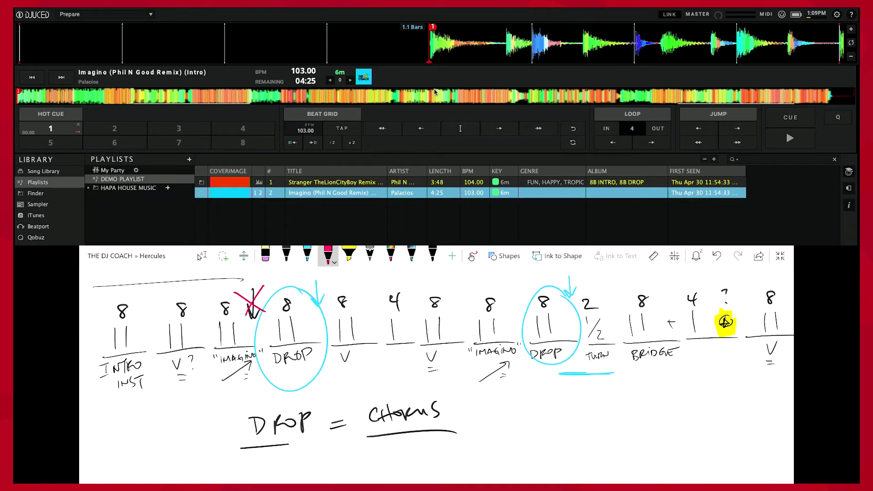
click(307, 254)
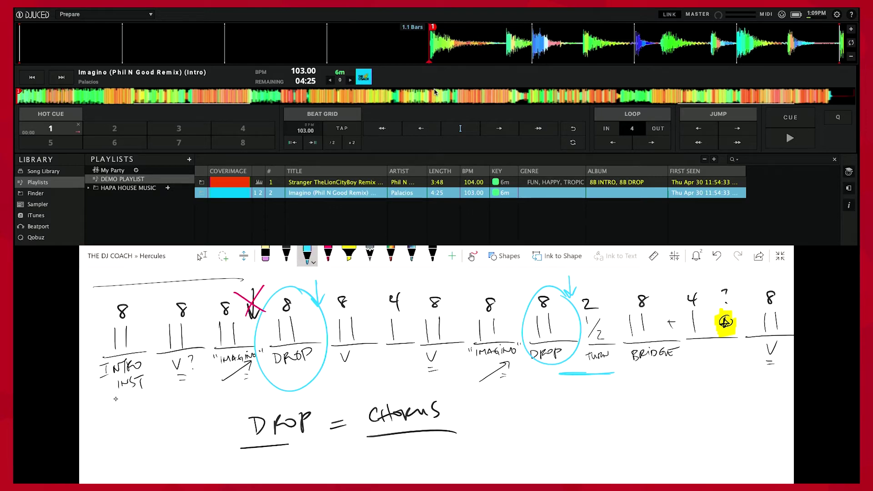
Step: Circle the 8-bar INTRO INST column on the phrase map in cyan
drag(105, 396, 120, 296)
scroll(437, 363, right, 5)
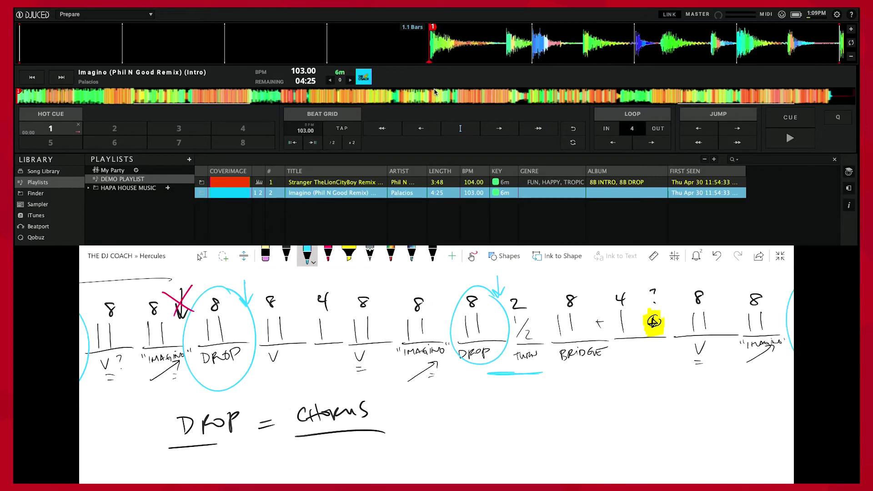
scroll(437, 364, left, 3)
click(201, 255)
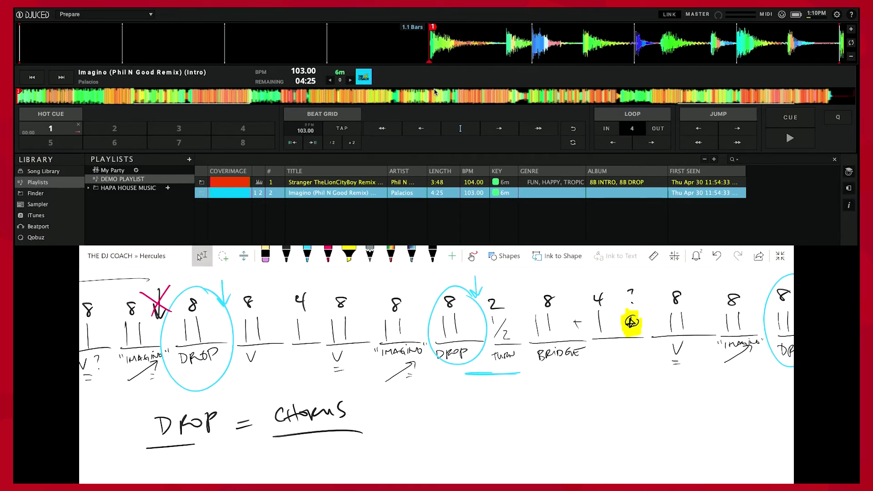
Step: Pan around the whiteboard, then jump Imagino in DJUCED to around bar 67
scroll(437, 364, right, 3)
scroll(523, 319, up, 5)
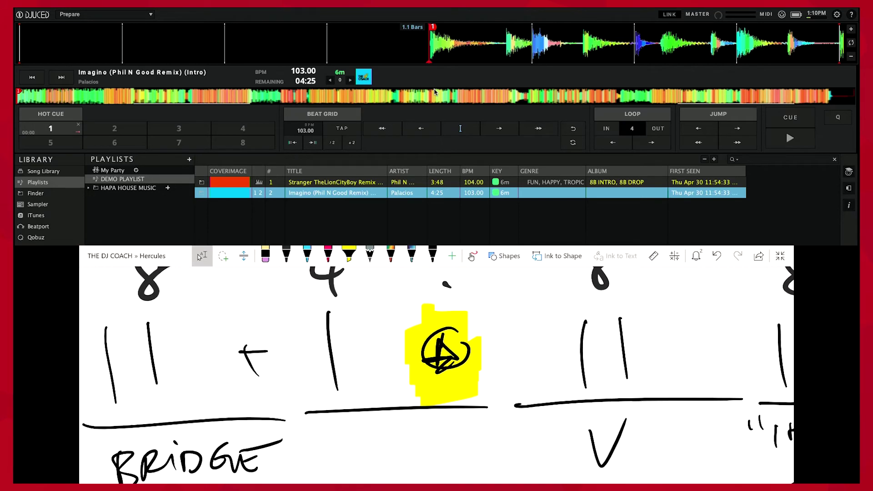
scroll(437, 364, down, 5)
scroll(437, 364, left, 3)
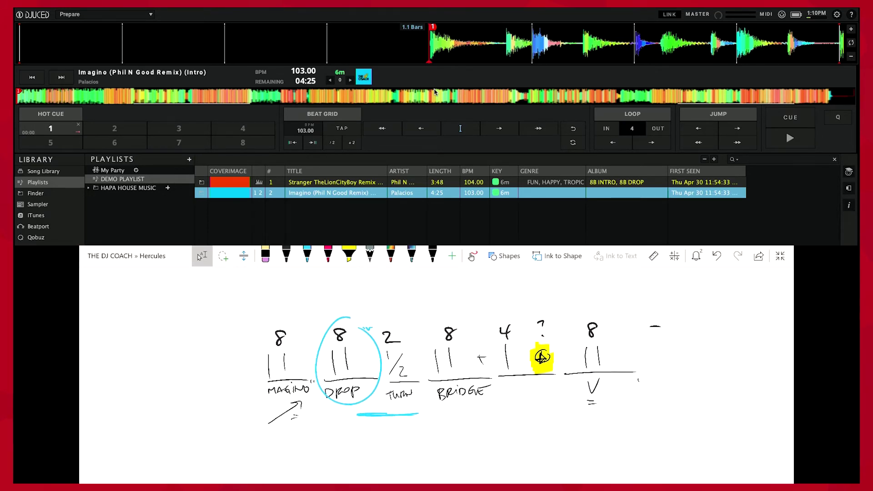
scroll(437, 364, down, 2)
scroll(436, 364, up, 1)
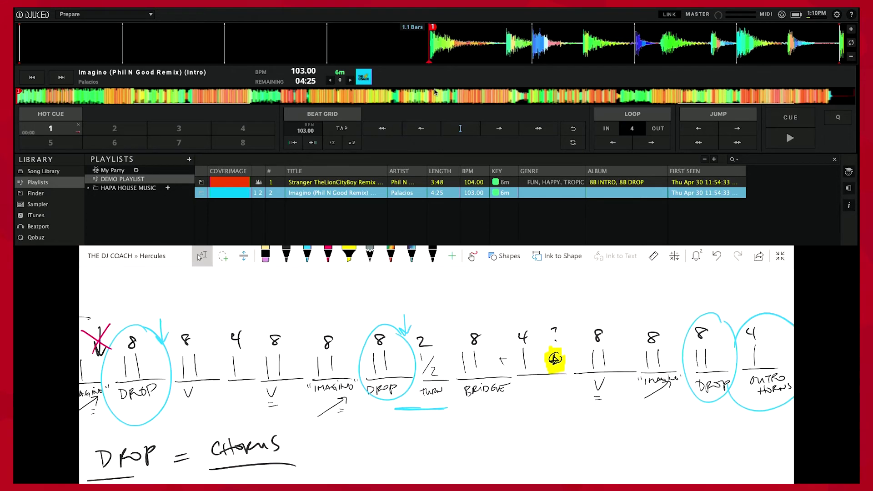
scroll(437, 364, down, 3)
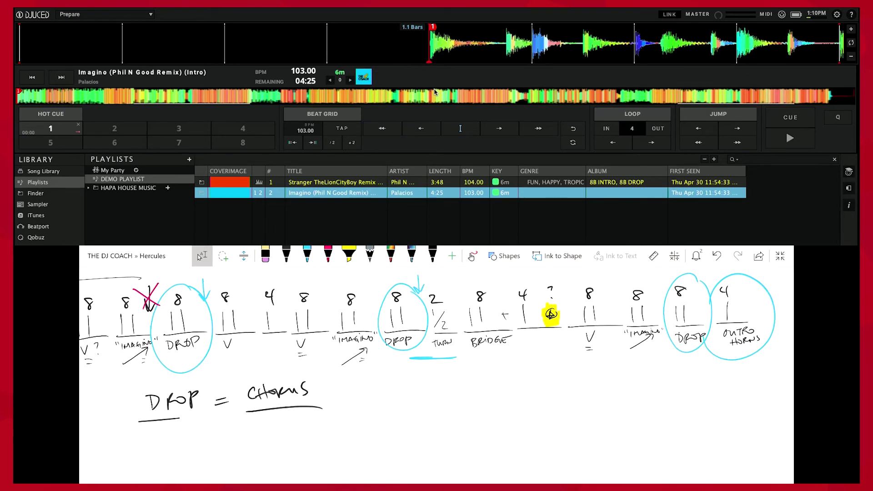
scroll(437, 364, down, 2)
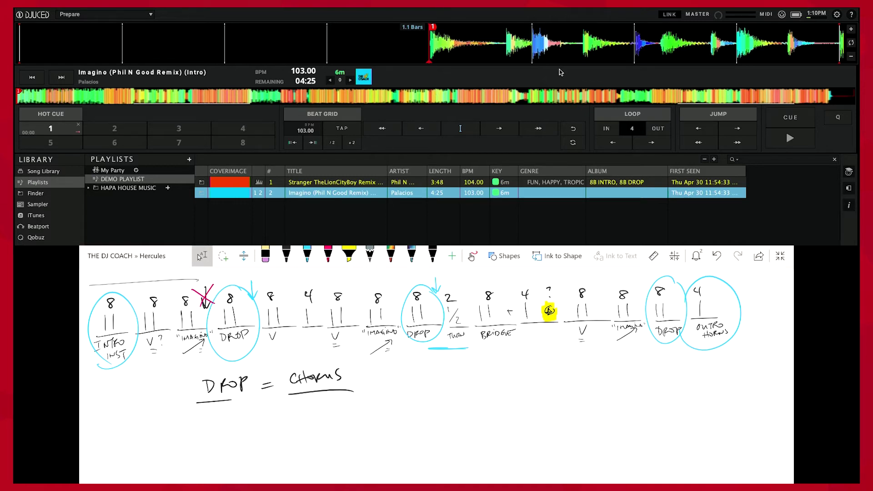
click(501, 96)
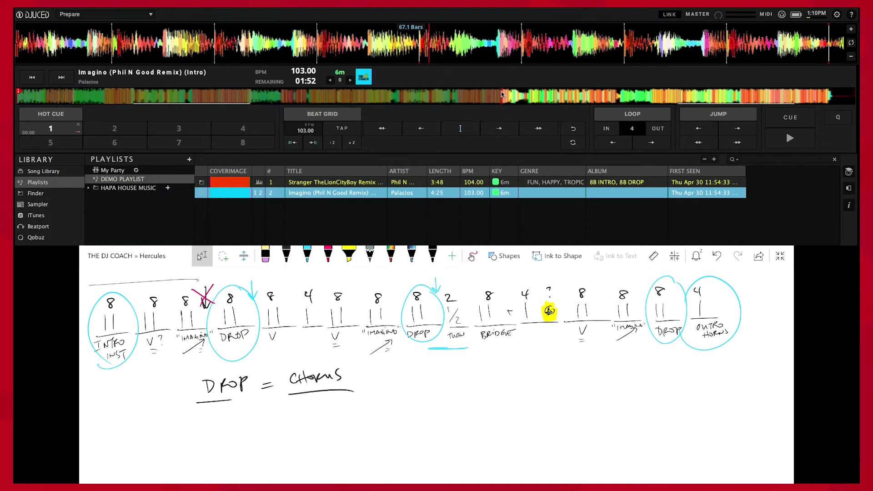
Step: Play Imagino from bar 67, skipping between bars 69 and 71, and stop at bar 84.3
key(space)
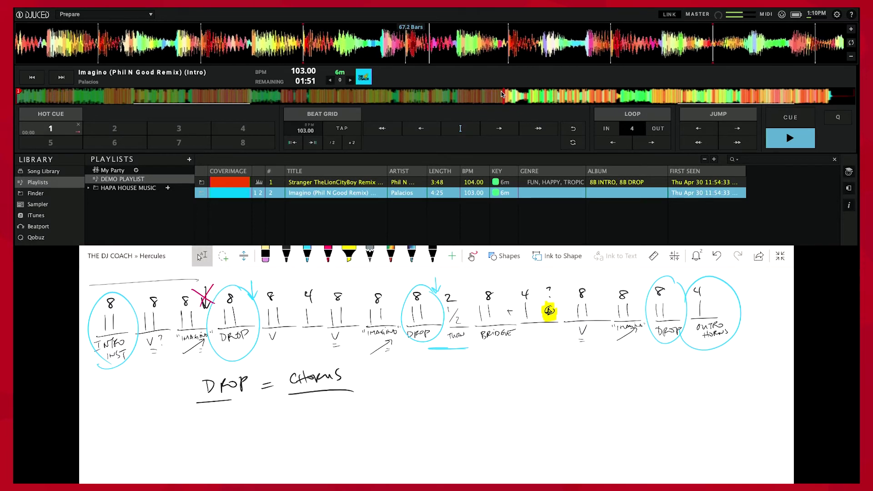
click(535, 96)
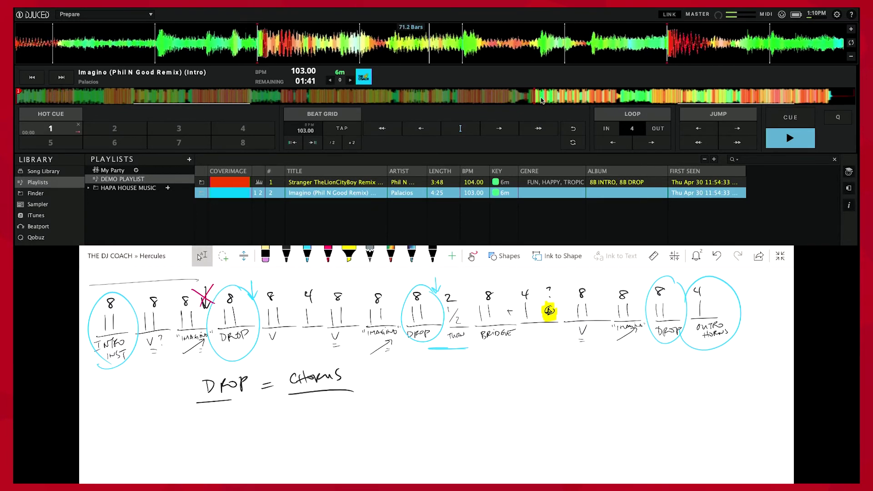
click(530, 96)
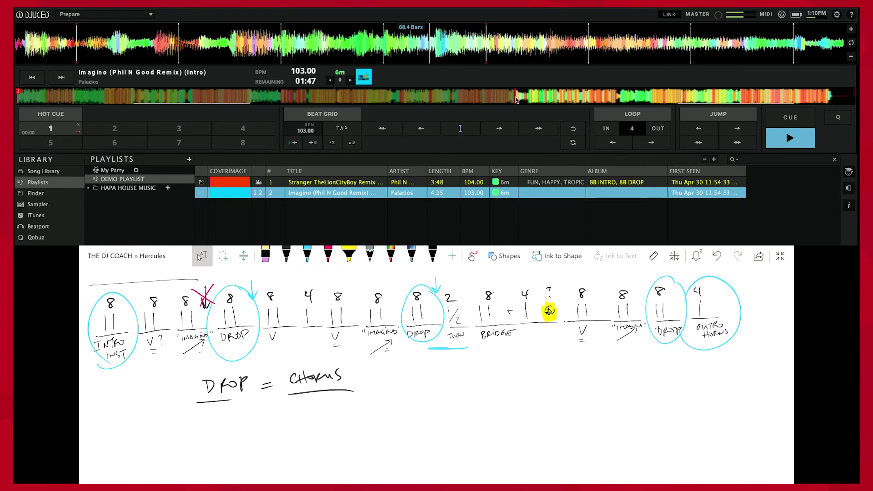
click(515, 96)
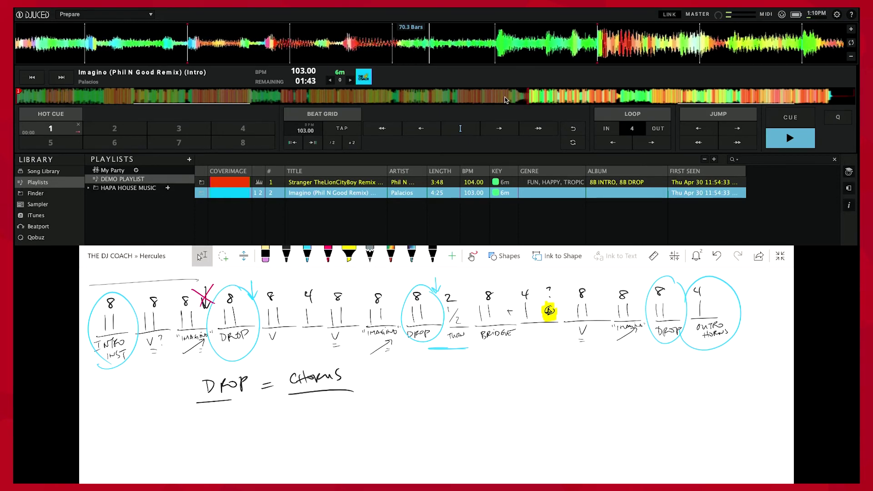
scroll(568, 382, up, 4)
scroll(437, 373, up, 1)
scroll(437, 373, right, 2)
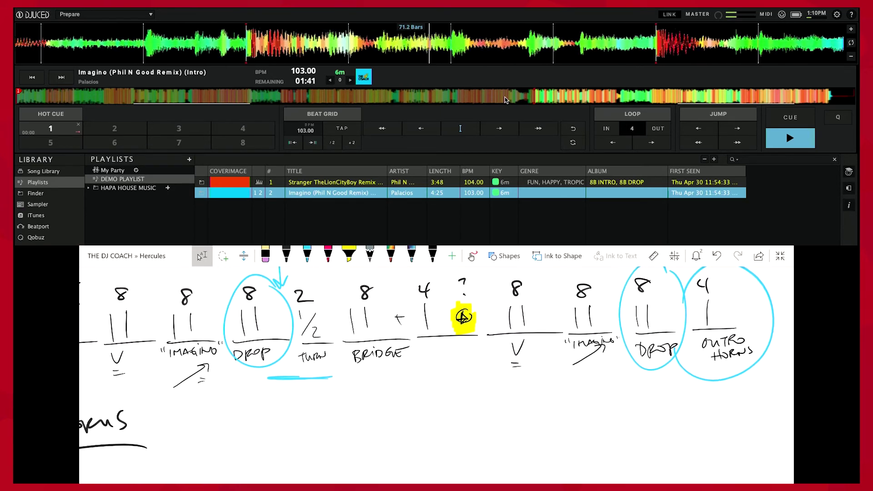
click(286, 256)
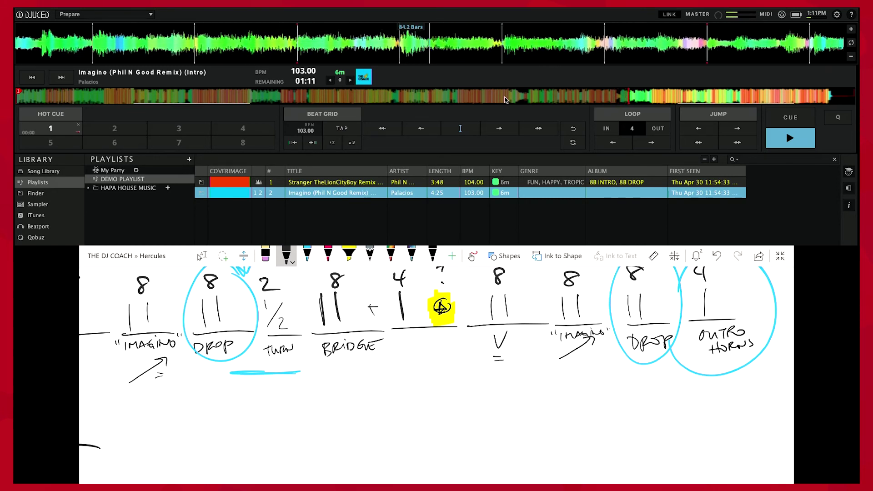
key(space)
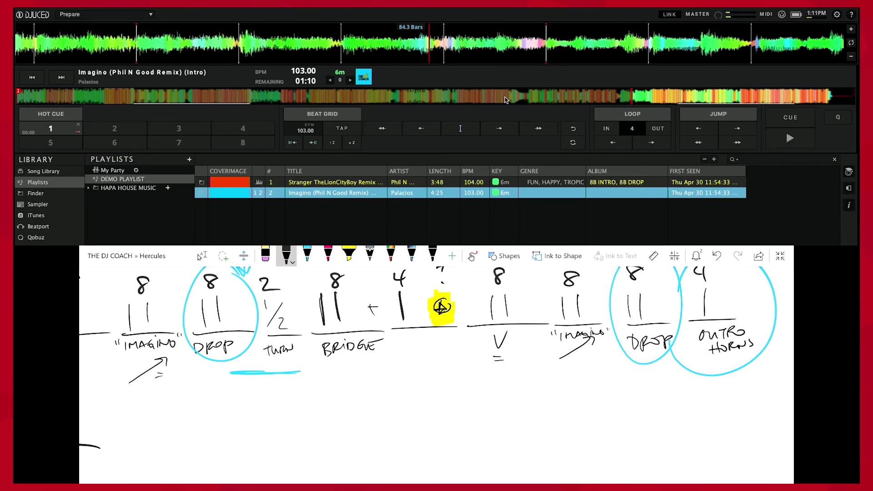
Step: Write the black '½ 2b' note above the yellow-marked beat
scroll(436, 364, up, 2)
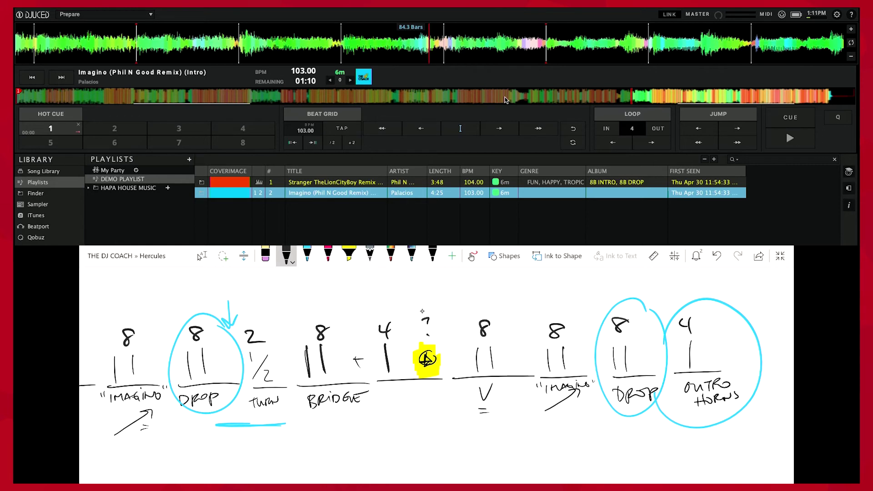
drag(417, 294, 419, 306)
drag(426, 297, 417, 319)
mouse_move(425, 310)
mouse_down()
mouse_move(442, 315)
mouse_move(442, 292)
mouse_move(460, 302)
mouse_up()
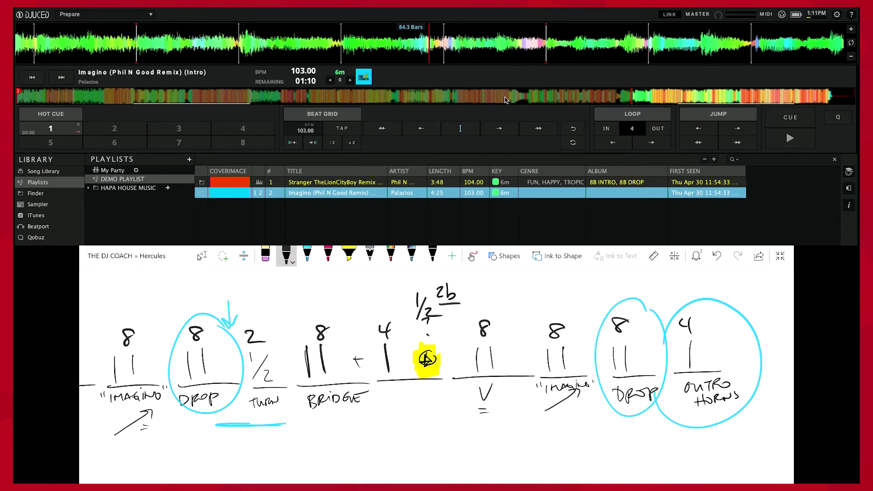
scroll(437, 355, down, 1)
click(202, 256)
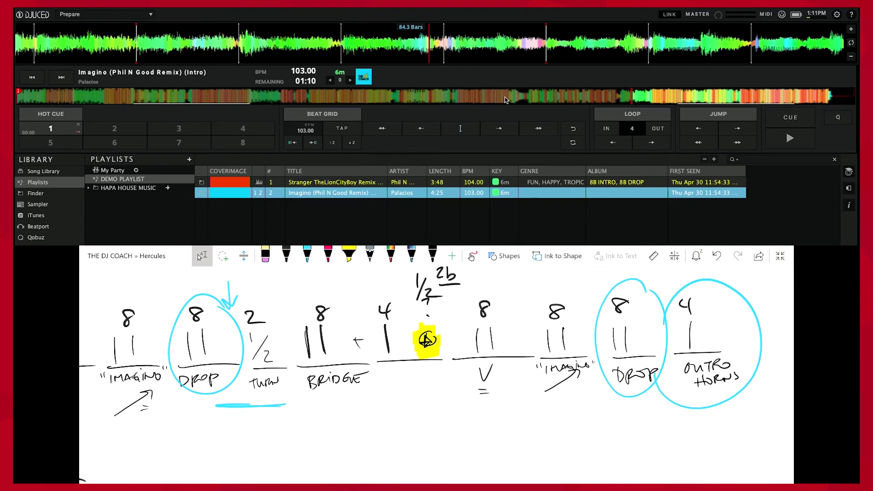
Step: Underline BRIDGE and the '½ 2b' note in cyan
scroll(437, 355, up, 1)
scroll(437, 355, left, 1)
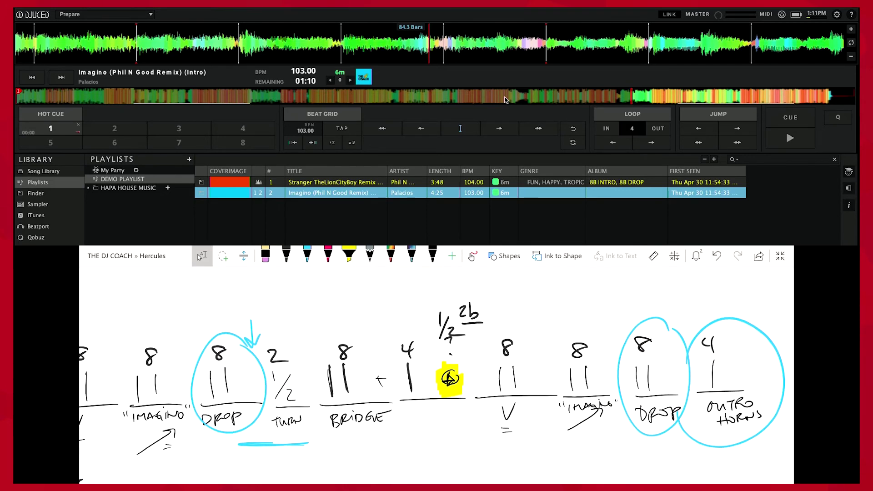
click(307, 256)
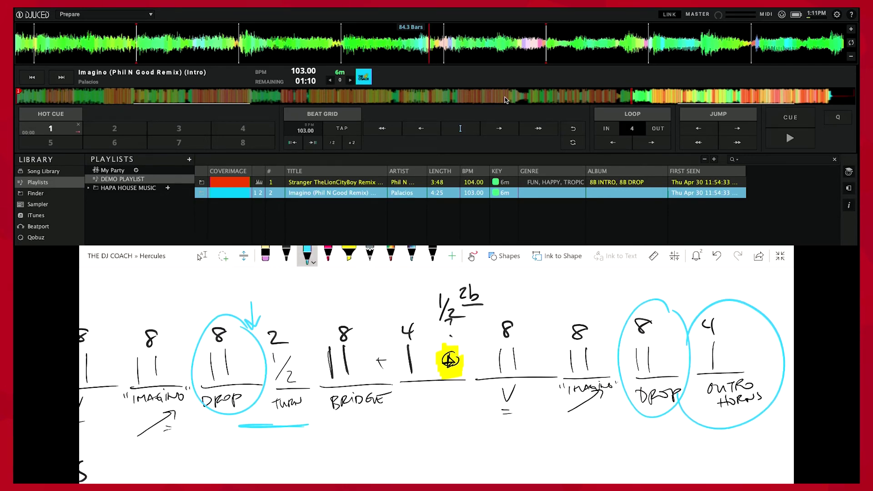
drag(323, 414, 485, 411)
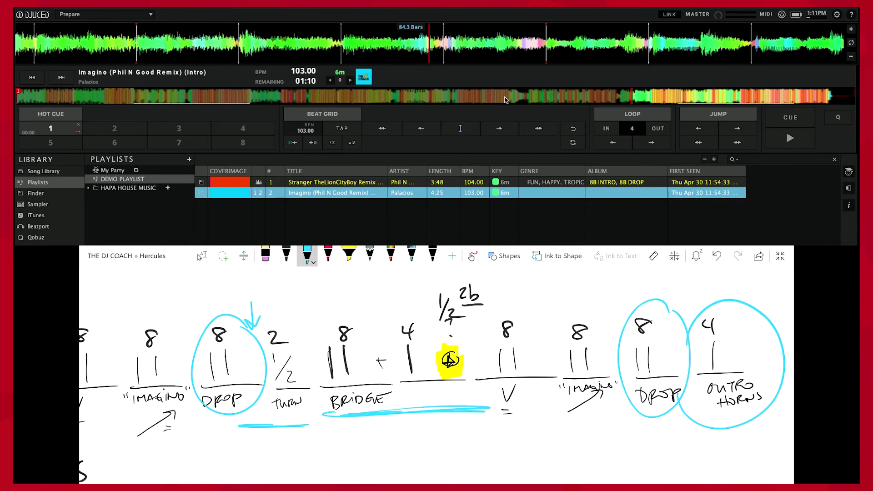
drag(453, 325, 491, 321)
scroll(437, 365, down, 1)
click(202, 256)
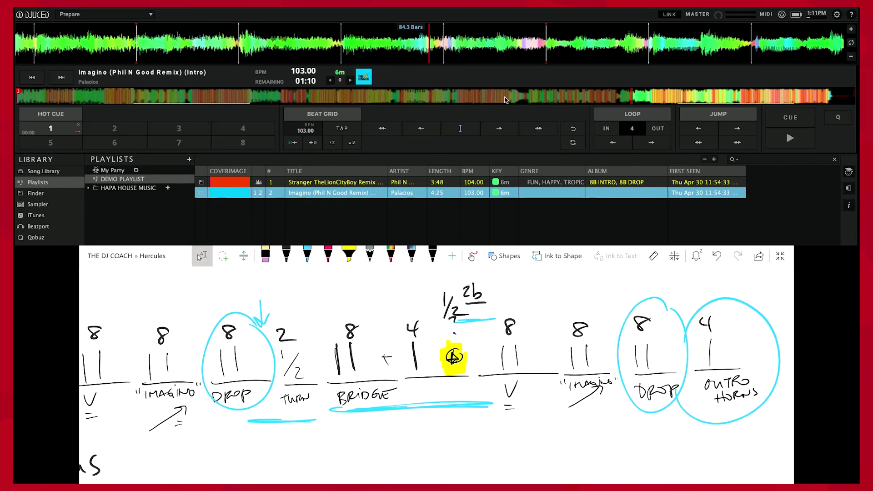
scroll(437, 365, down, 2)
scroll(437, 365, left, 1)
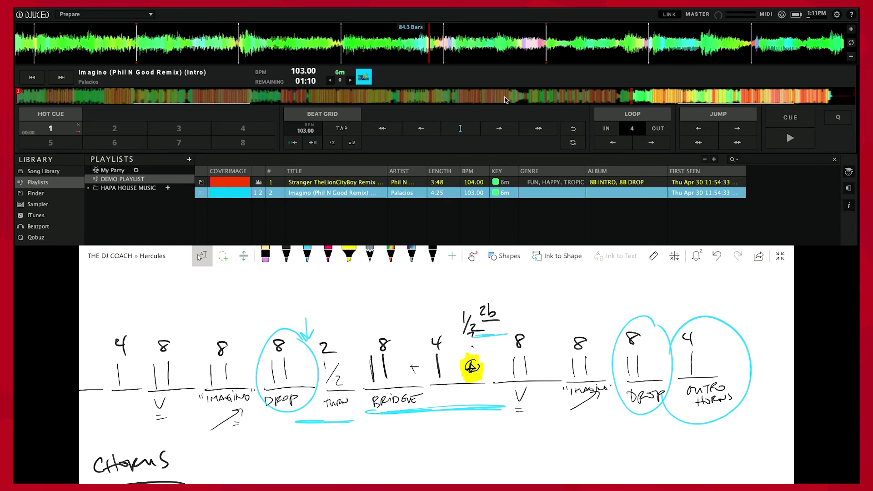
scroll(437, 365, left, 2)
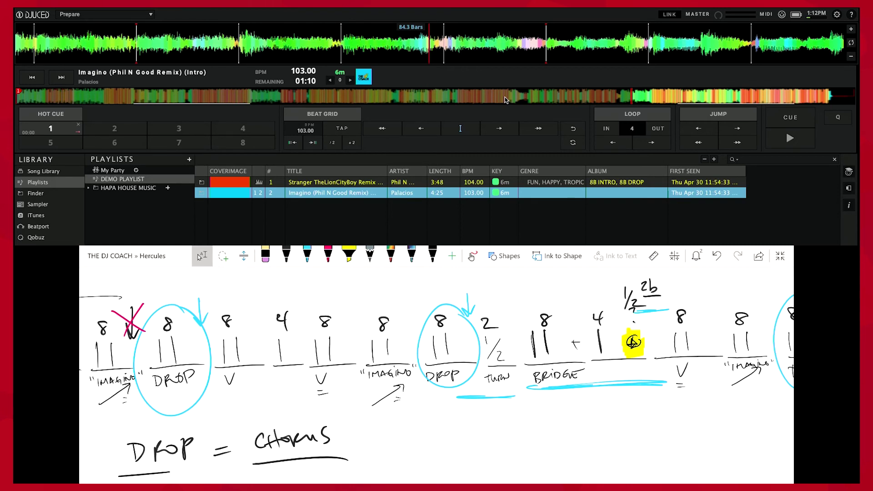
click(622, 99)
Step: Resume Imagino playback and jump back to bar 82.2
key(space)
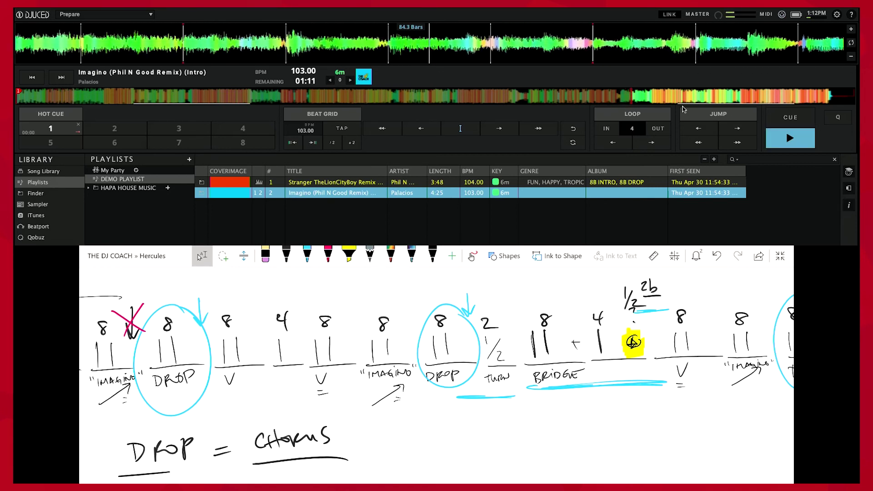
click(613, 100)
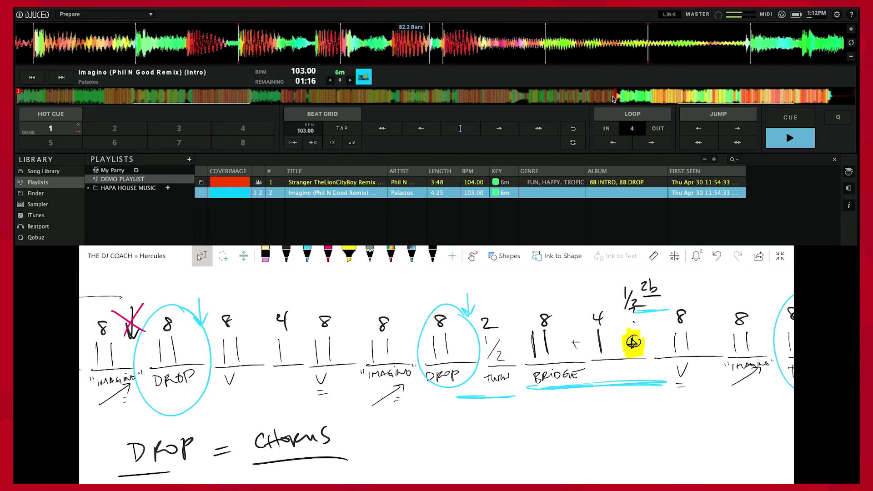